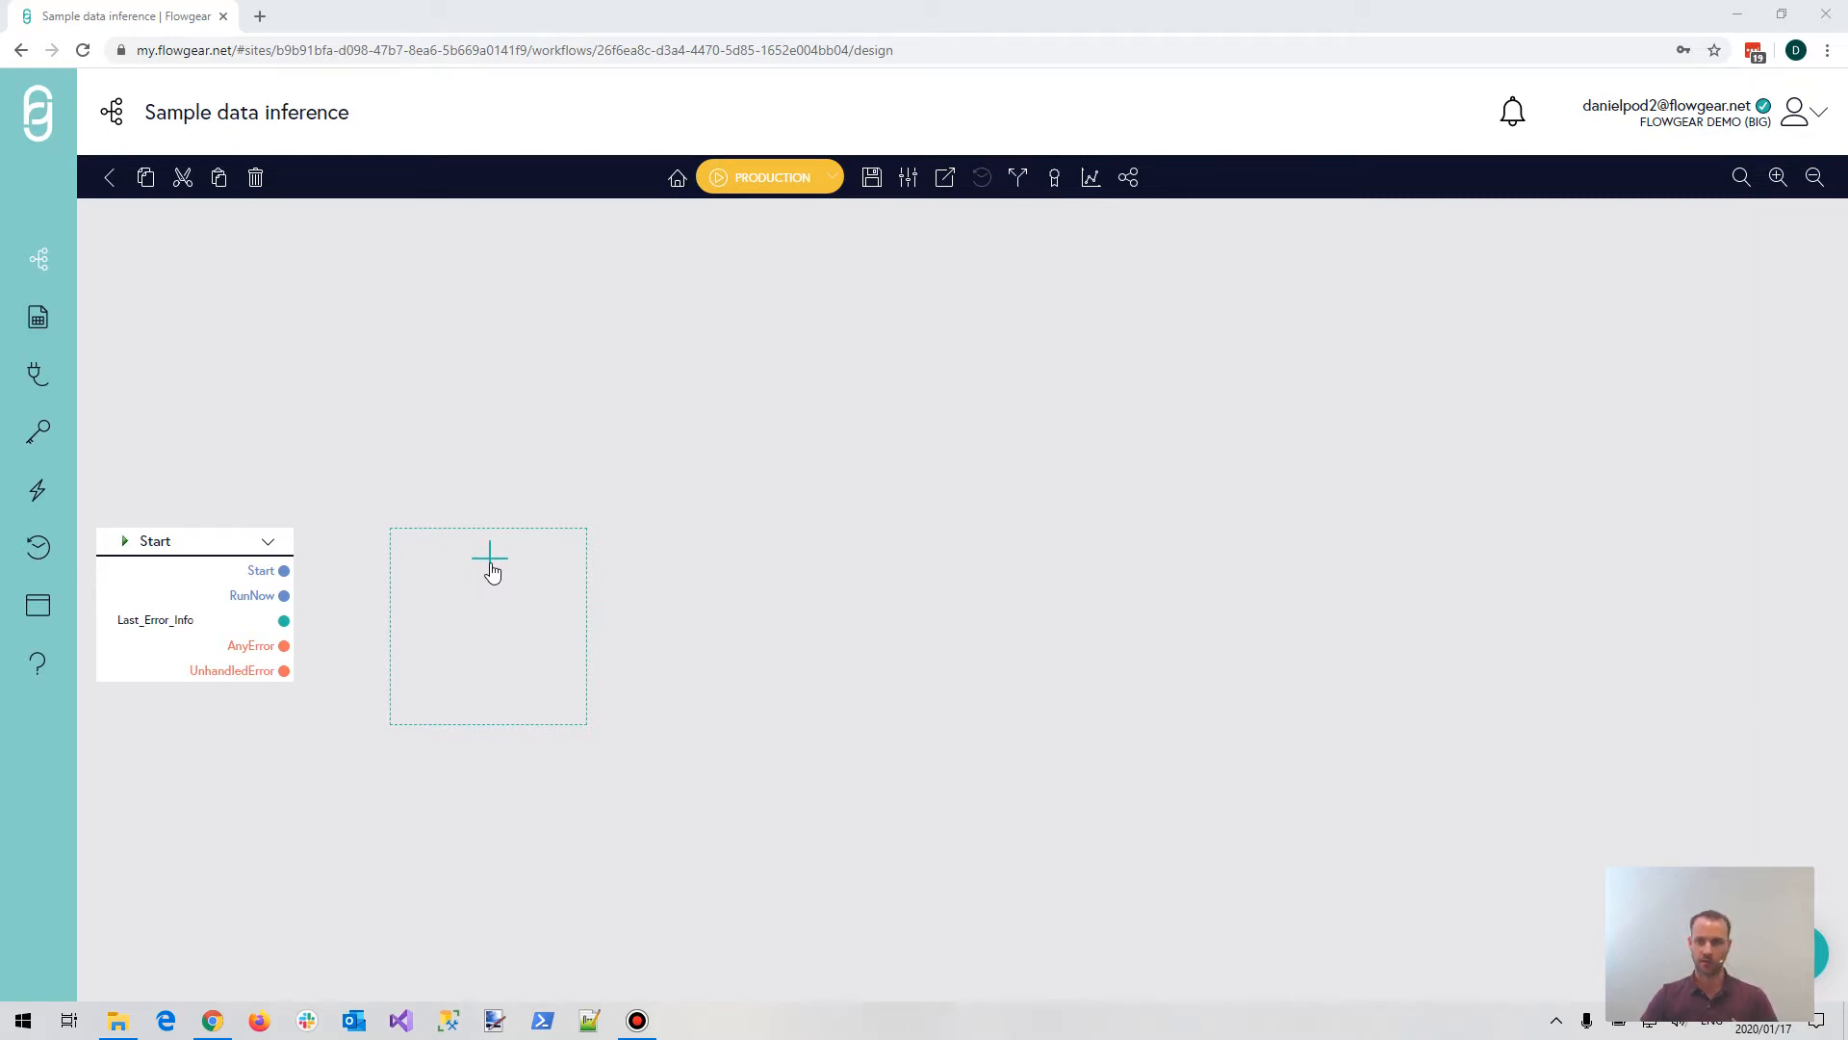
# Add a Microsoft SQL Query node after Start and set its connection to Client_DEMO.
pyautogui.click(491, 569)
pyautogui.write('sql q')
pyautogui.click(264, 527)
pyautogui.click(528, 569)
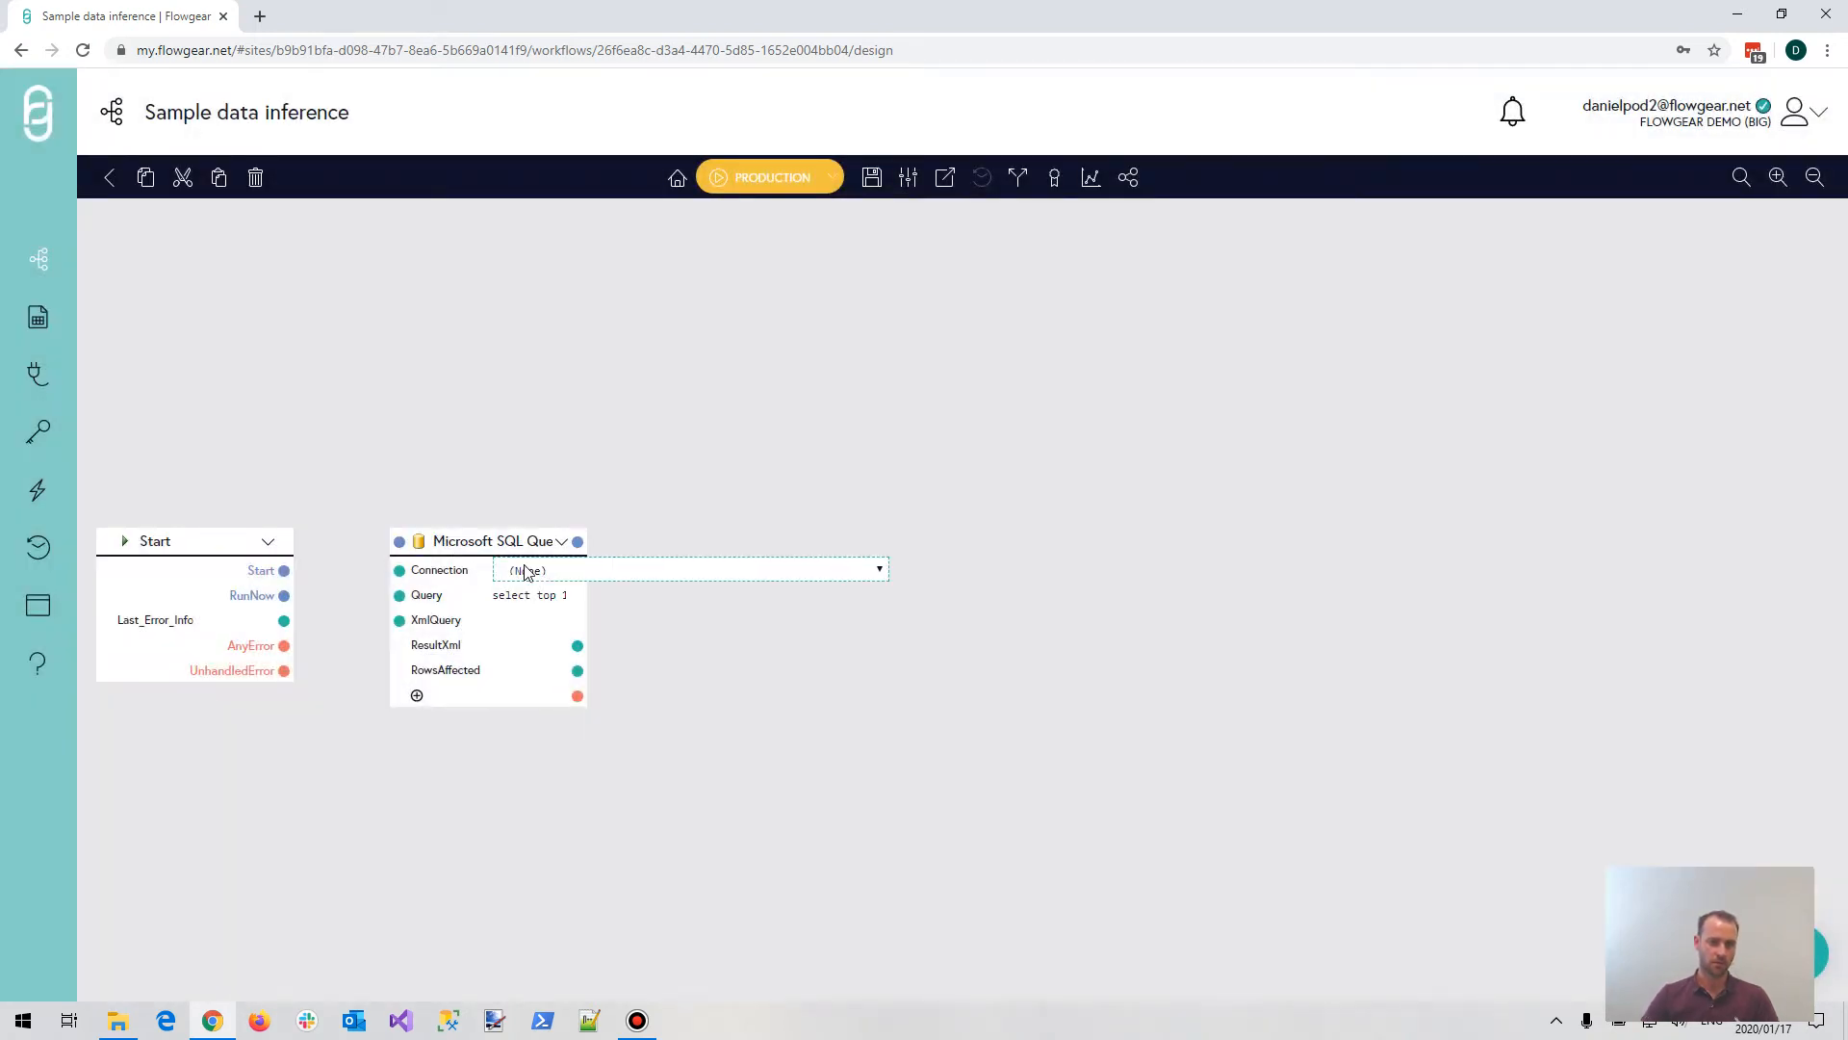
pyautogui.click(534, 571)
pyautogui.click(583, 48)
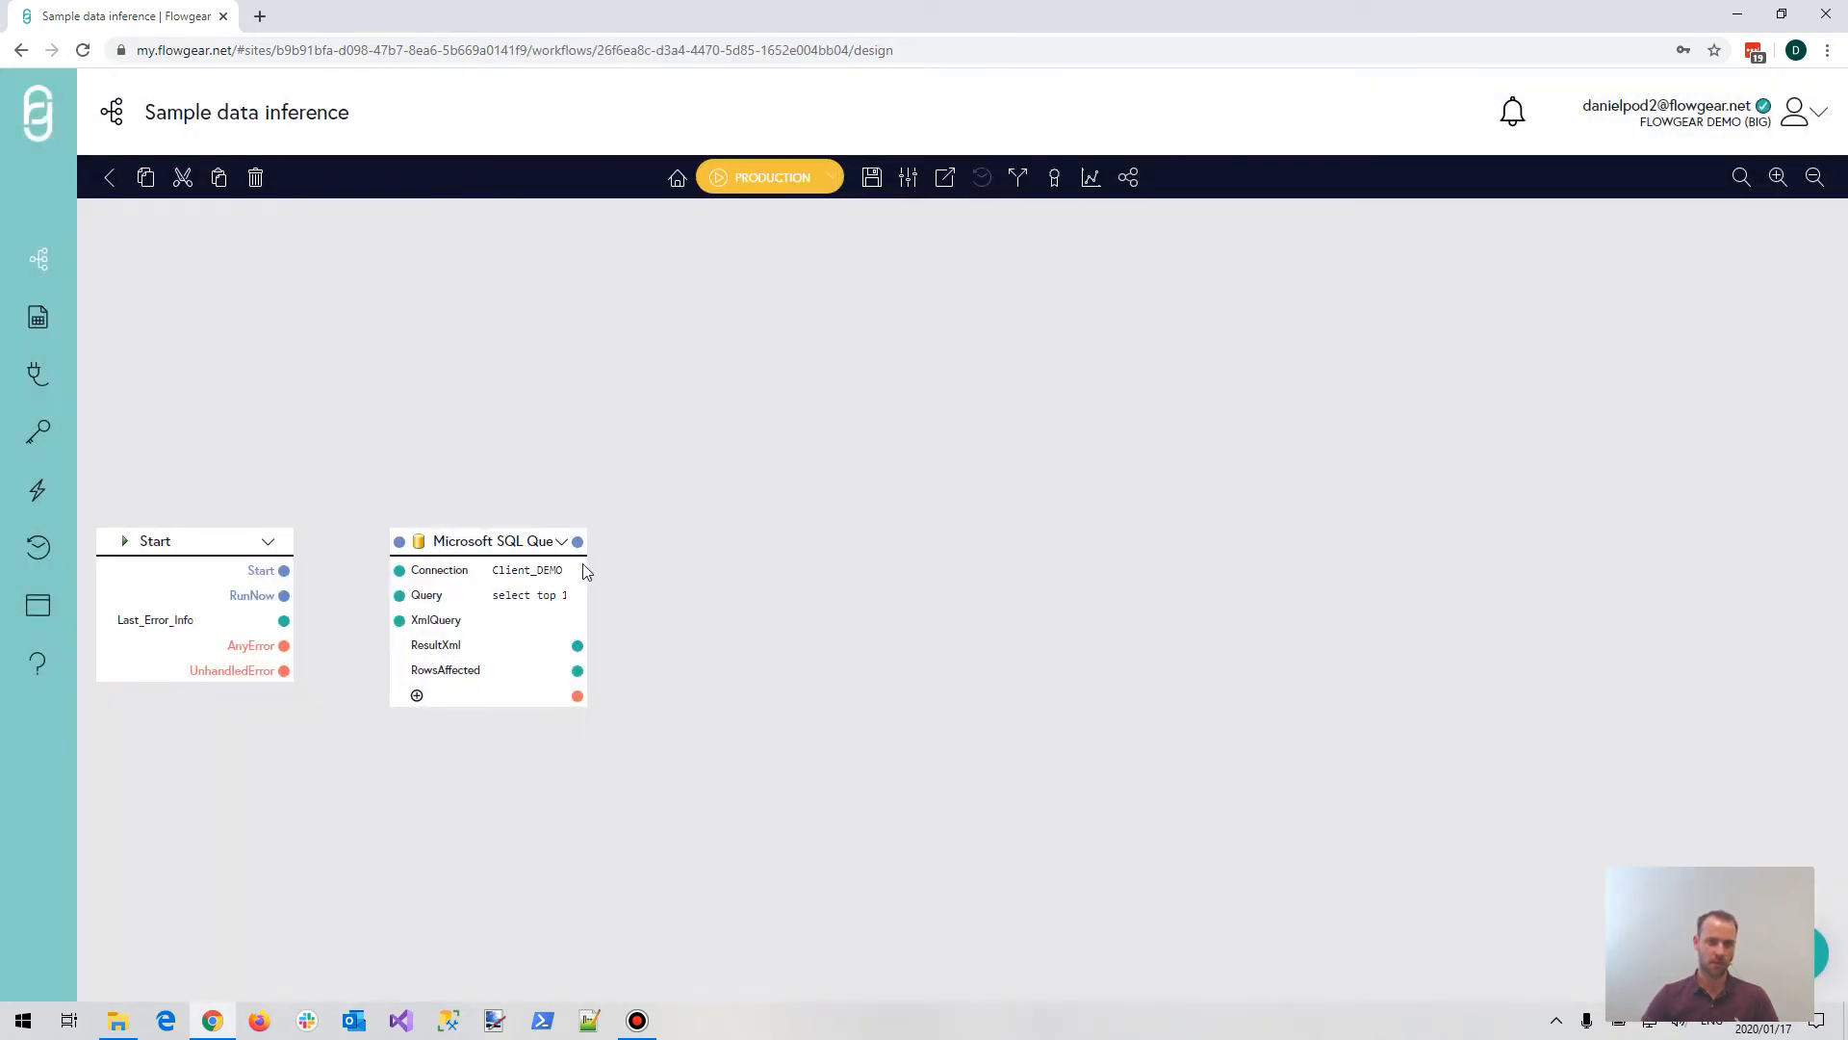
# Set the SQL node's query to "select top 10 * from contacts".
pyautogui.click(542, 596)
pyautogui.click(547, 605)
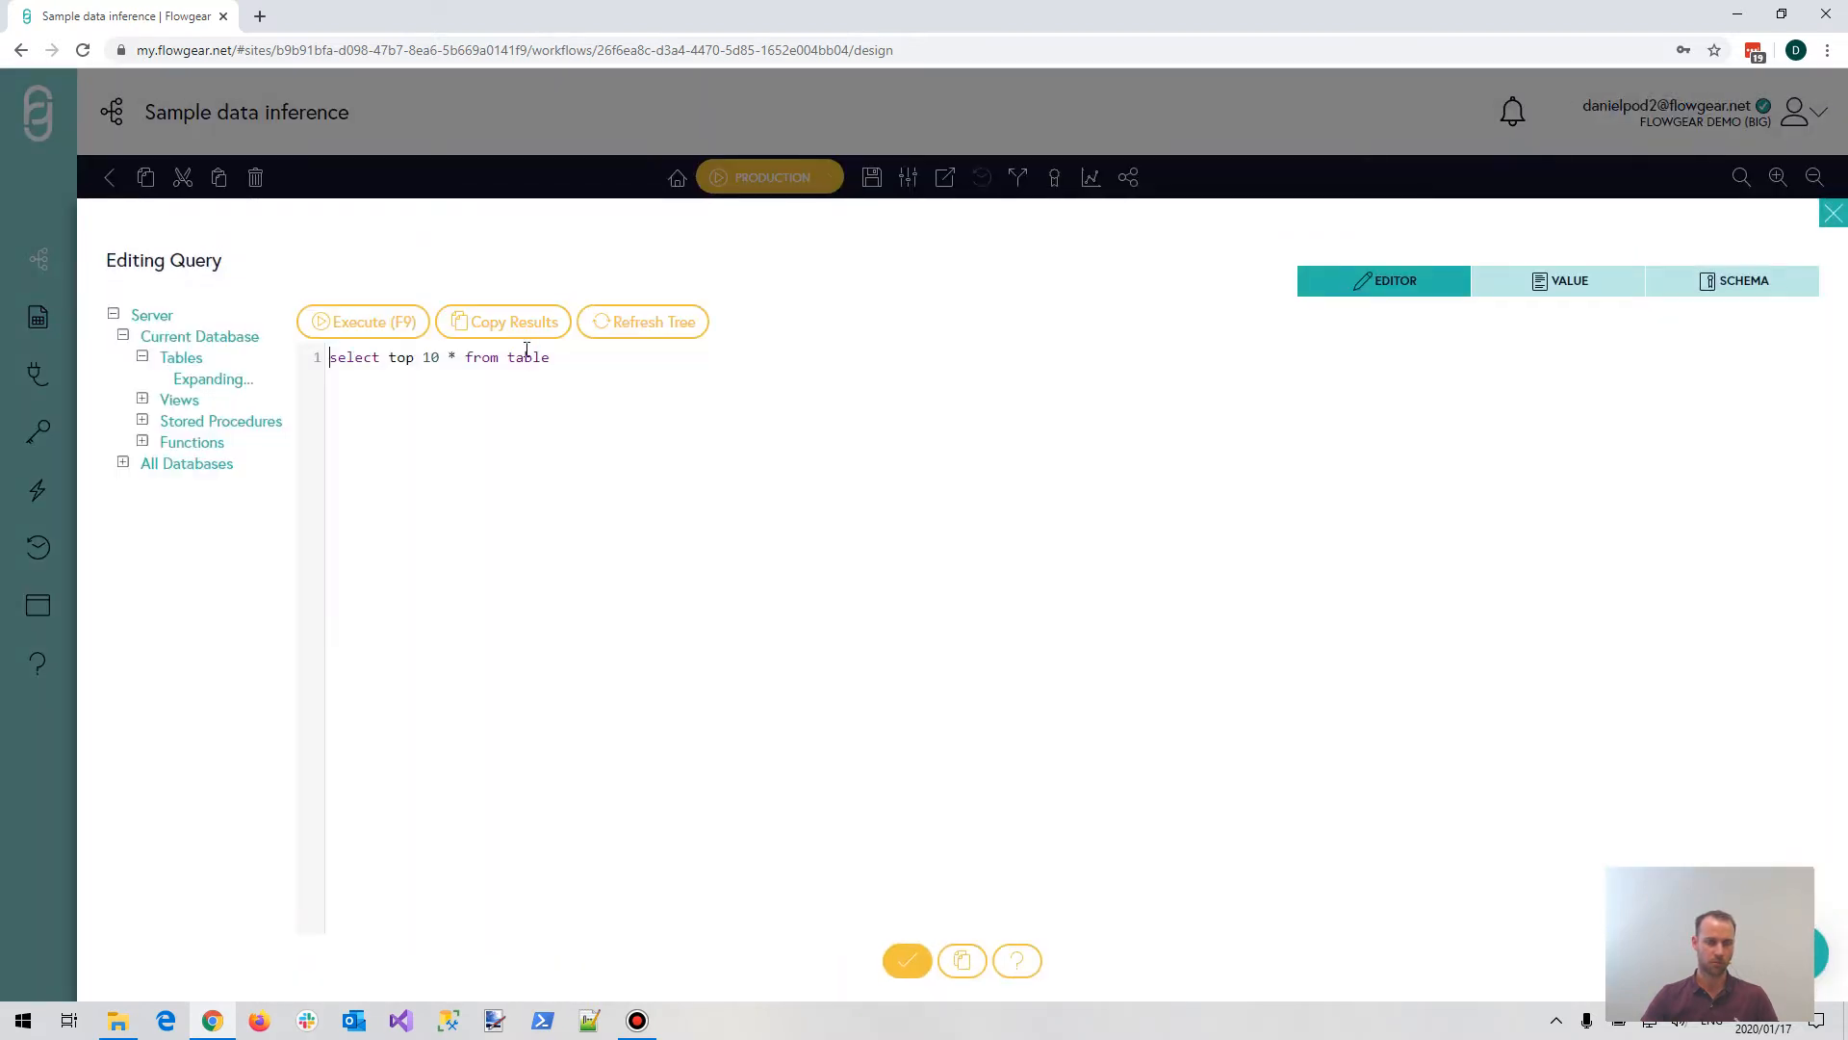
pyautogui.doubleClick(539, 358)
pyautogui.write('contacts')
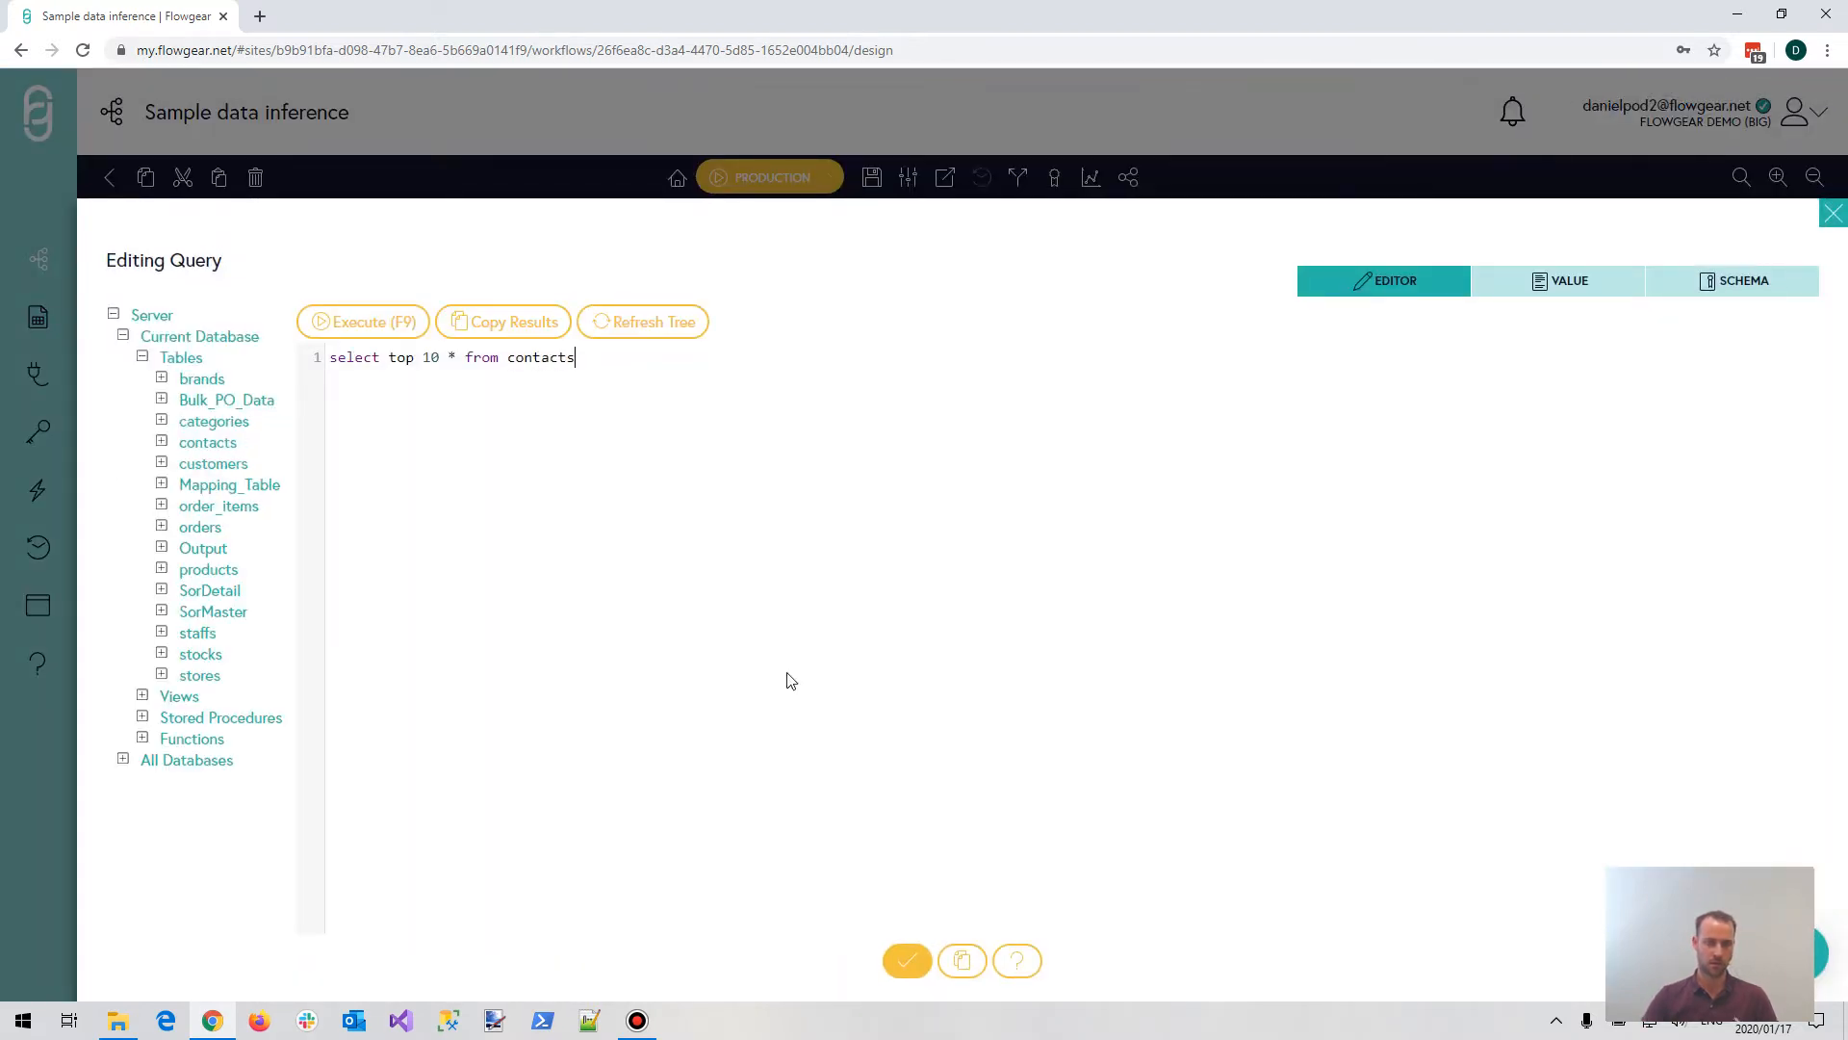
pyautogui.click(904, 962)
# Link the Start output to the Microsoft SQL Query node and run the workflow.
pyautogui.moveTo(286, 569); pyautogui.dragTo(399, 541)
pyautogui.click(760, 178)
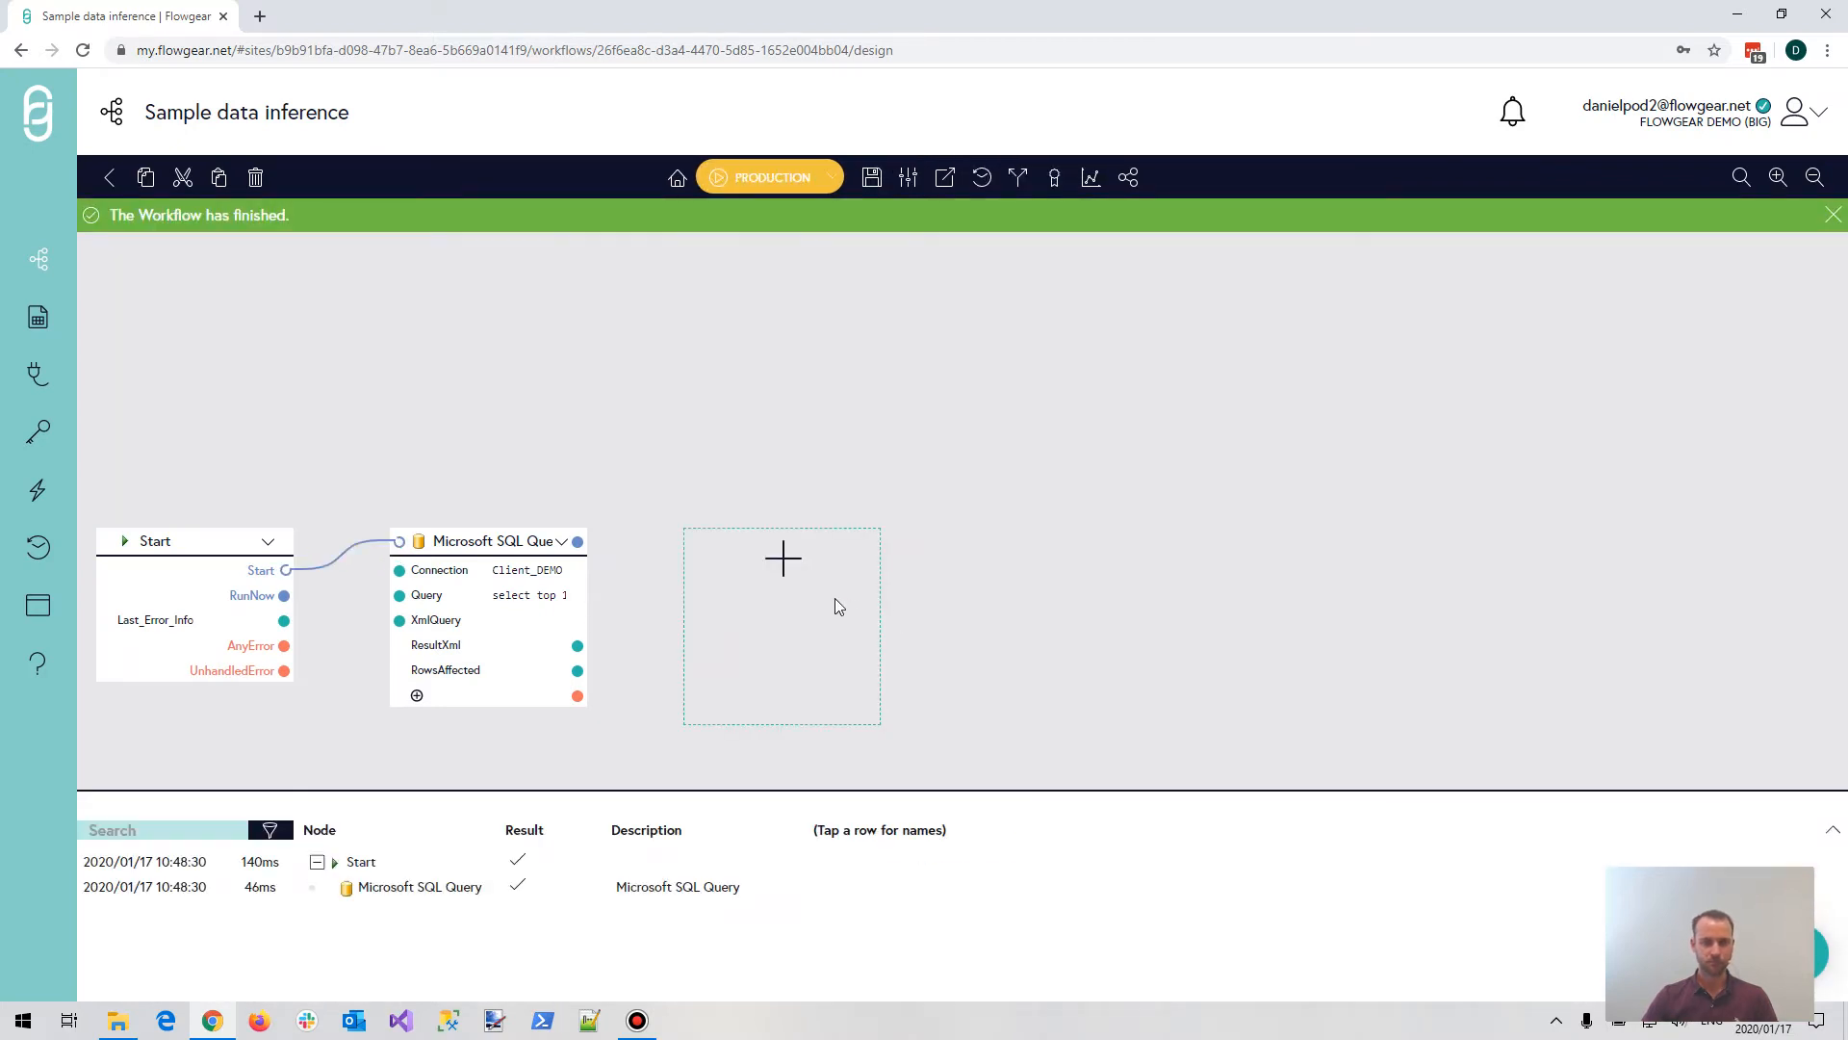
# Add a Set Key-Value node after the Microsoft SQL Query node.
pyautogui.click(786, 572)
pyautogui.write('key')
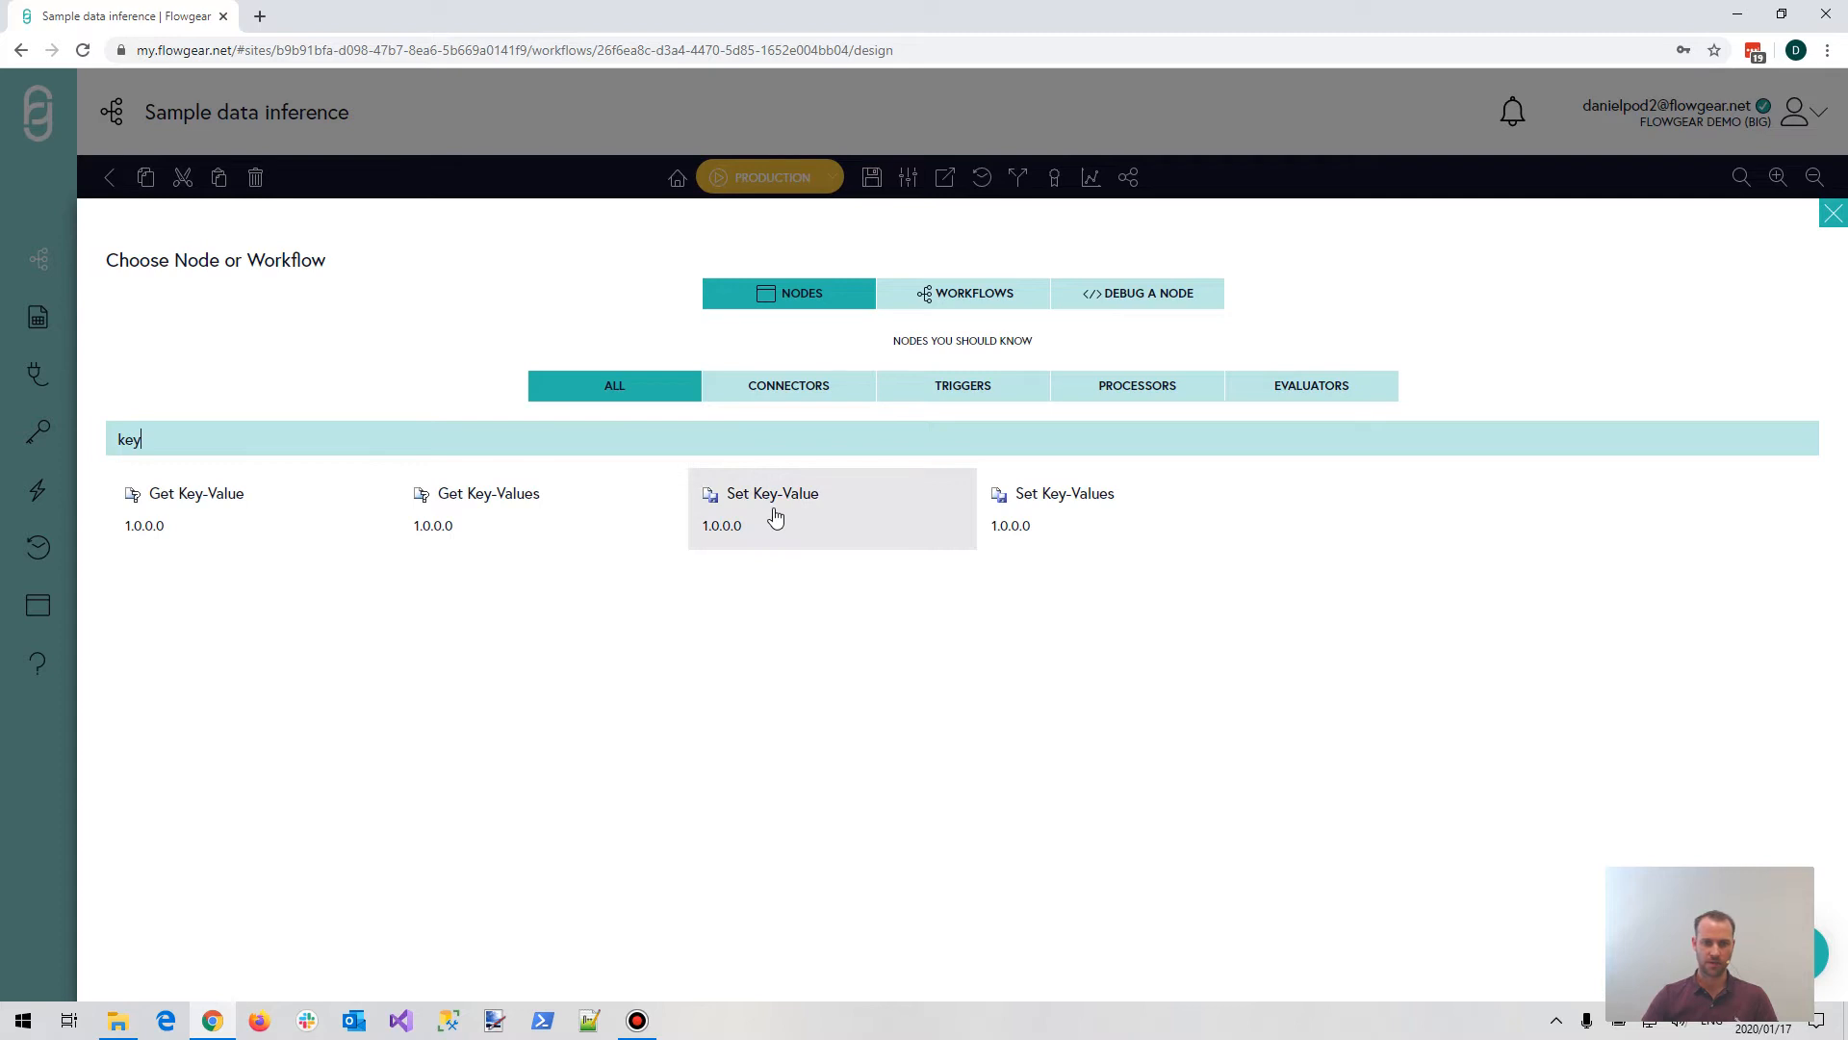
pyautogui.click(773, 508)
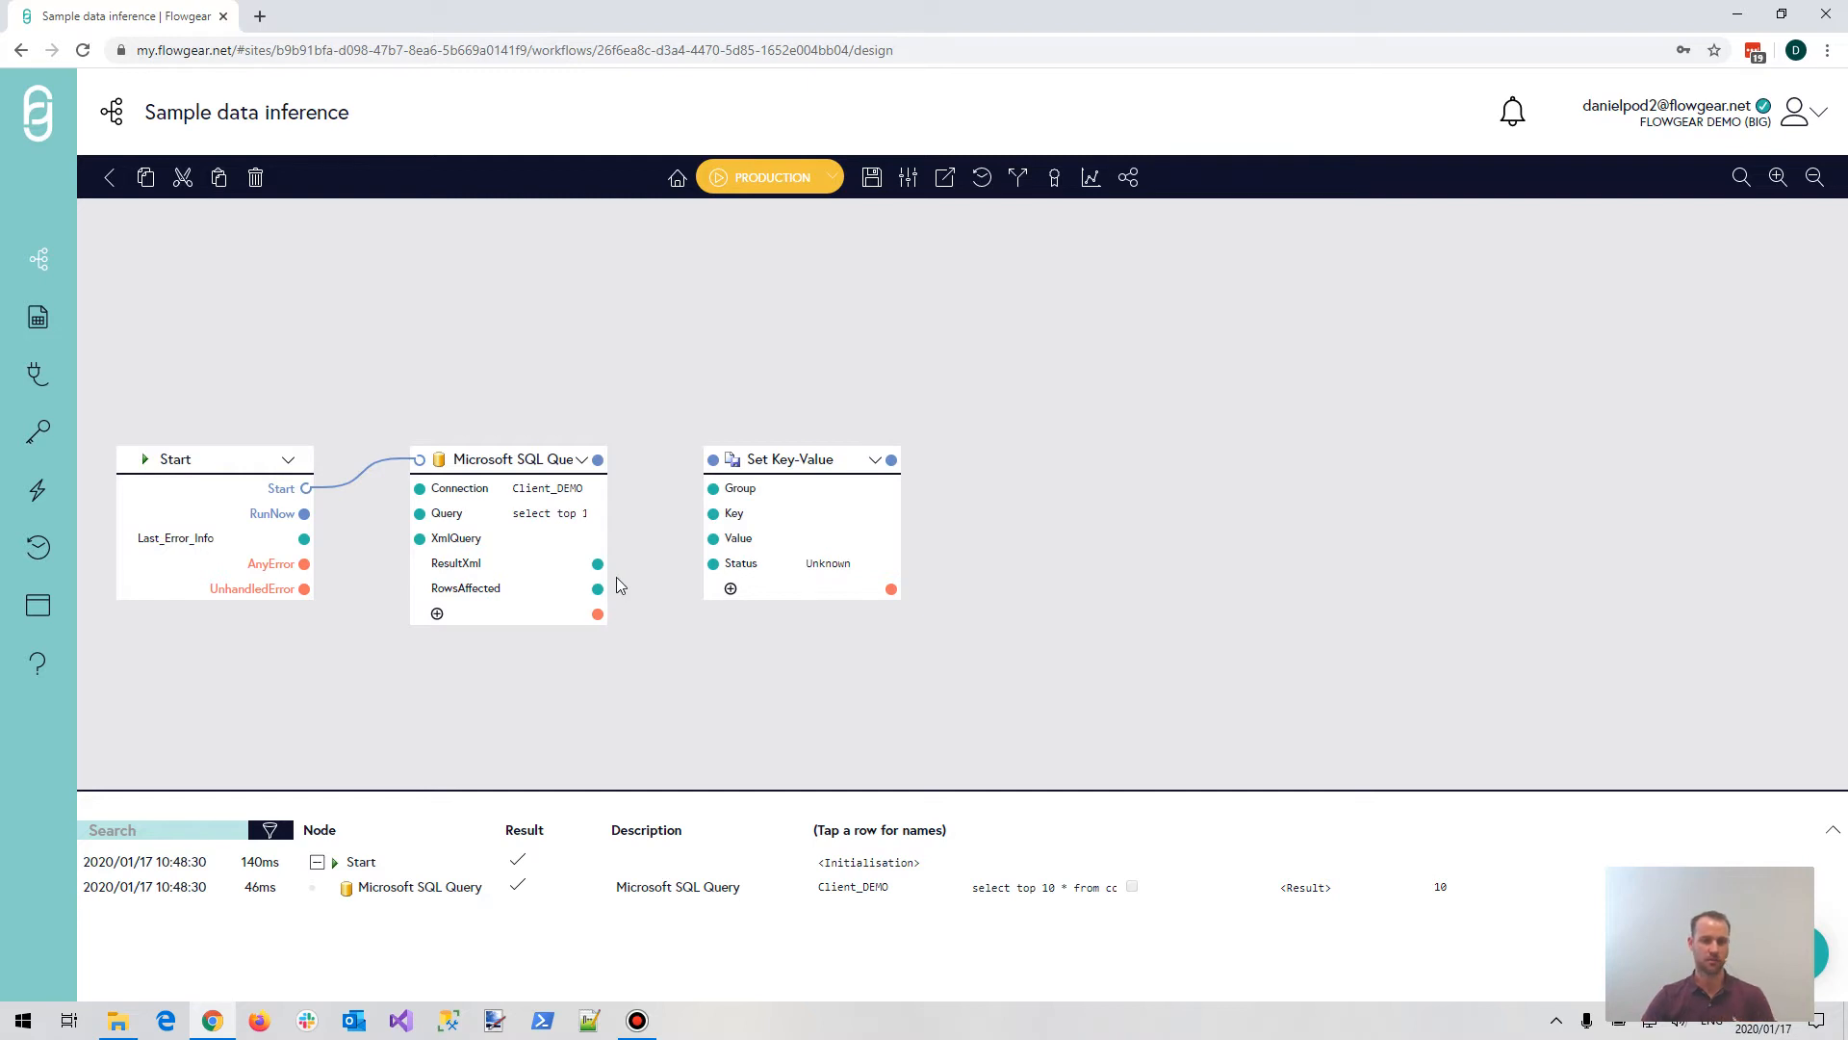
# Inspect the ResultXml logged for the SQL query run, both as a table and as raw XML.
pyautogui.click(1226, 893)
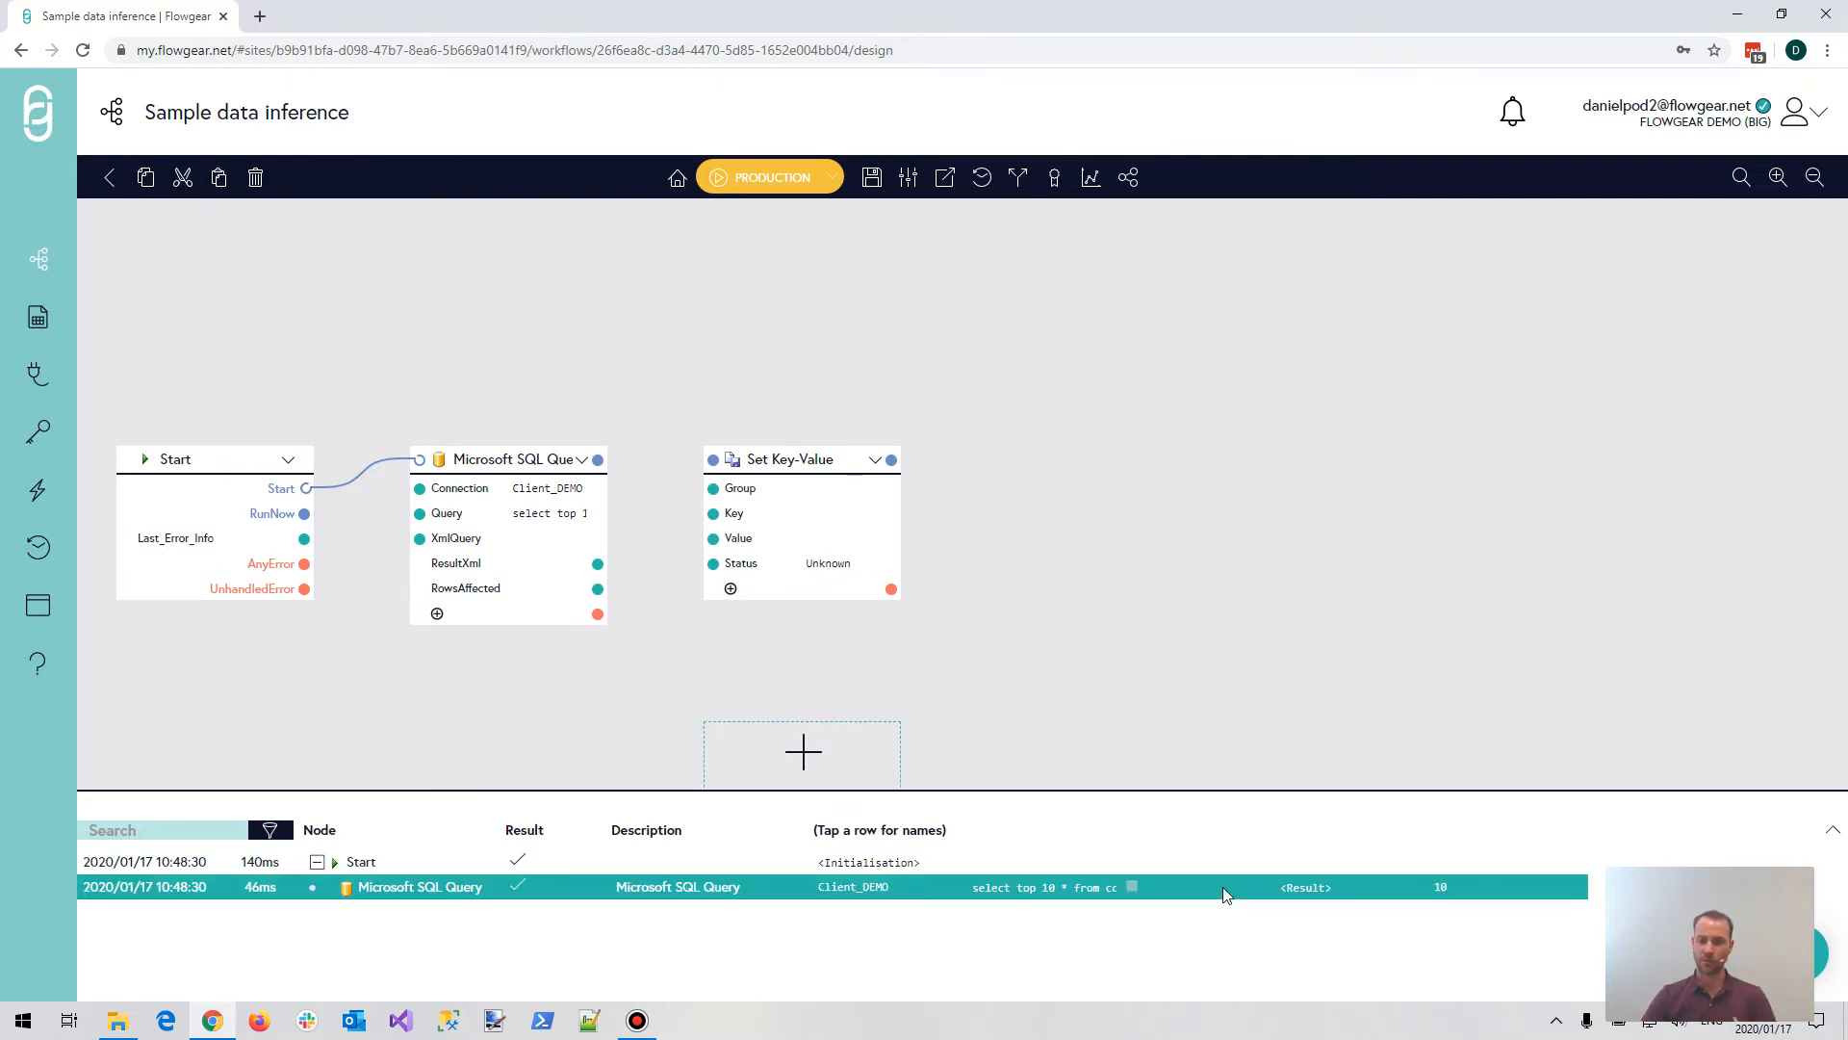
pyautogui.click(1308, 893)
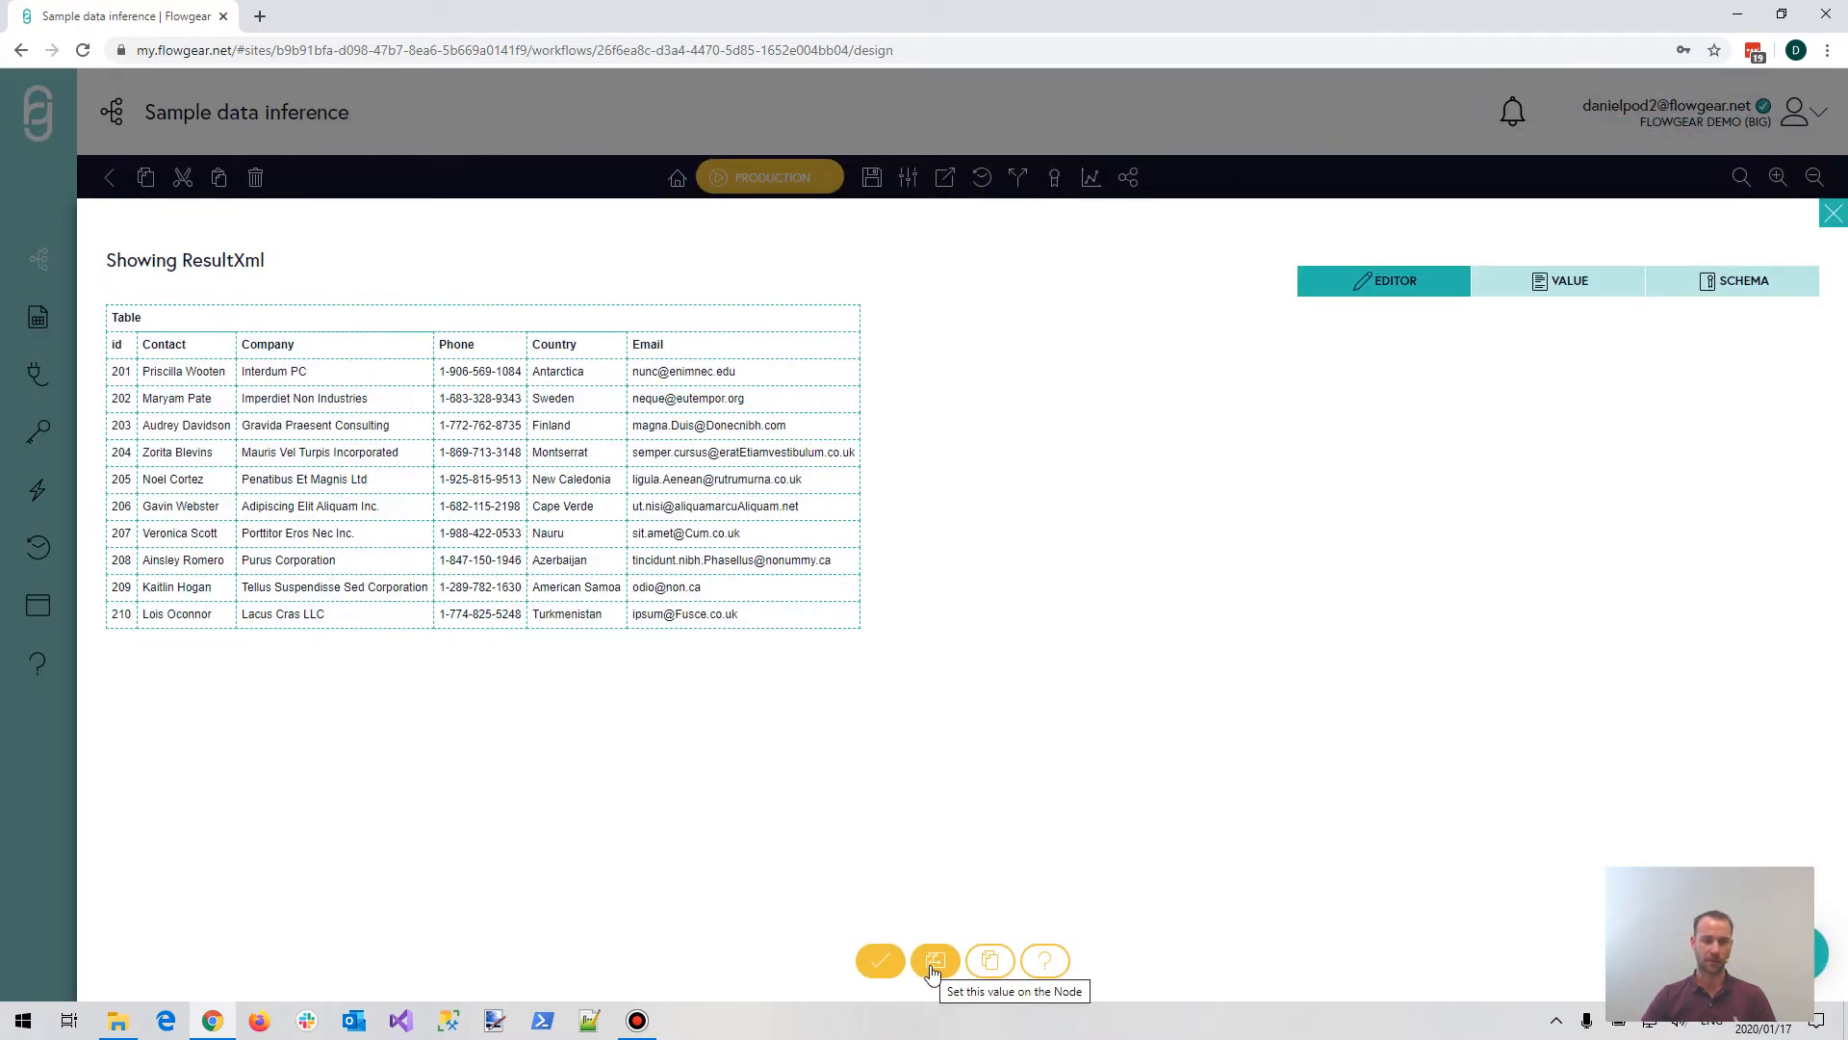
pyautogui.click(1547, 287)
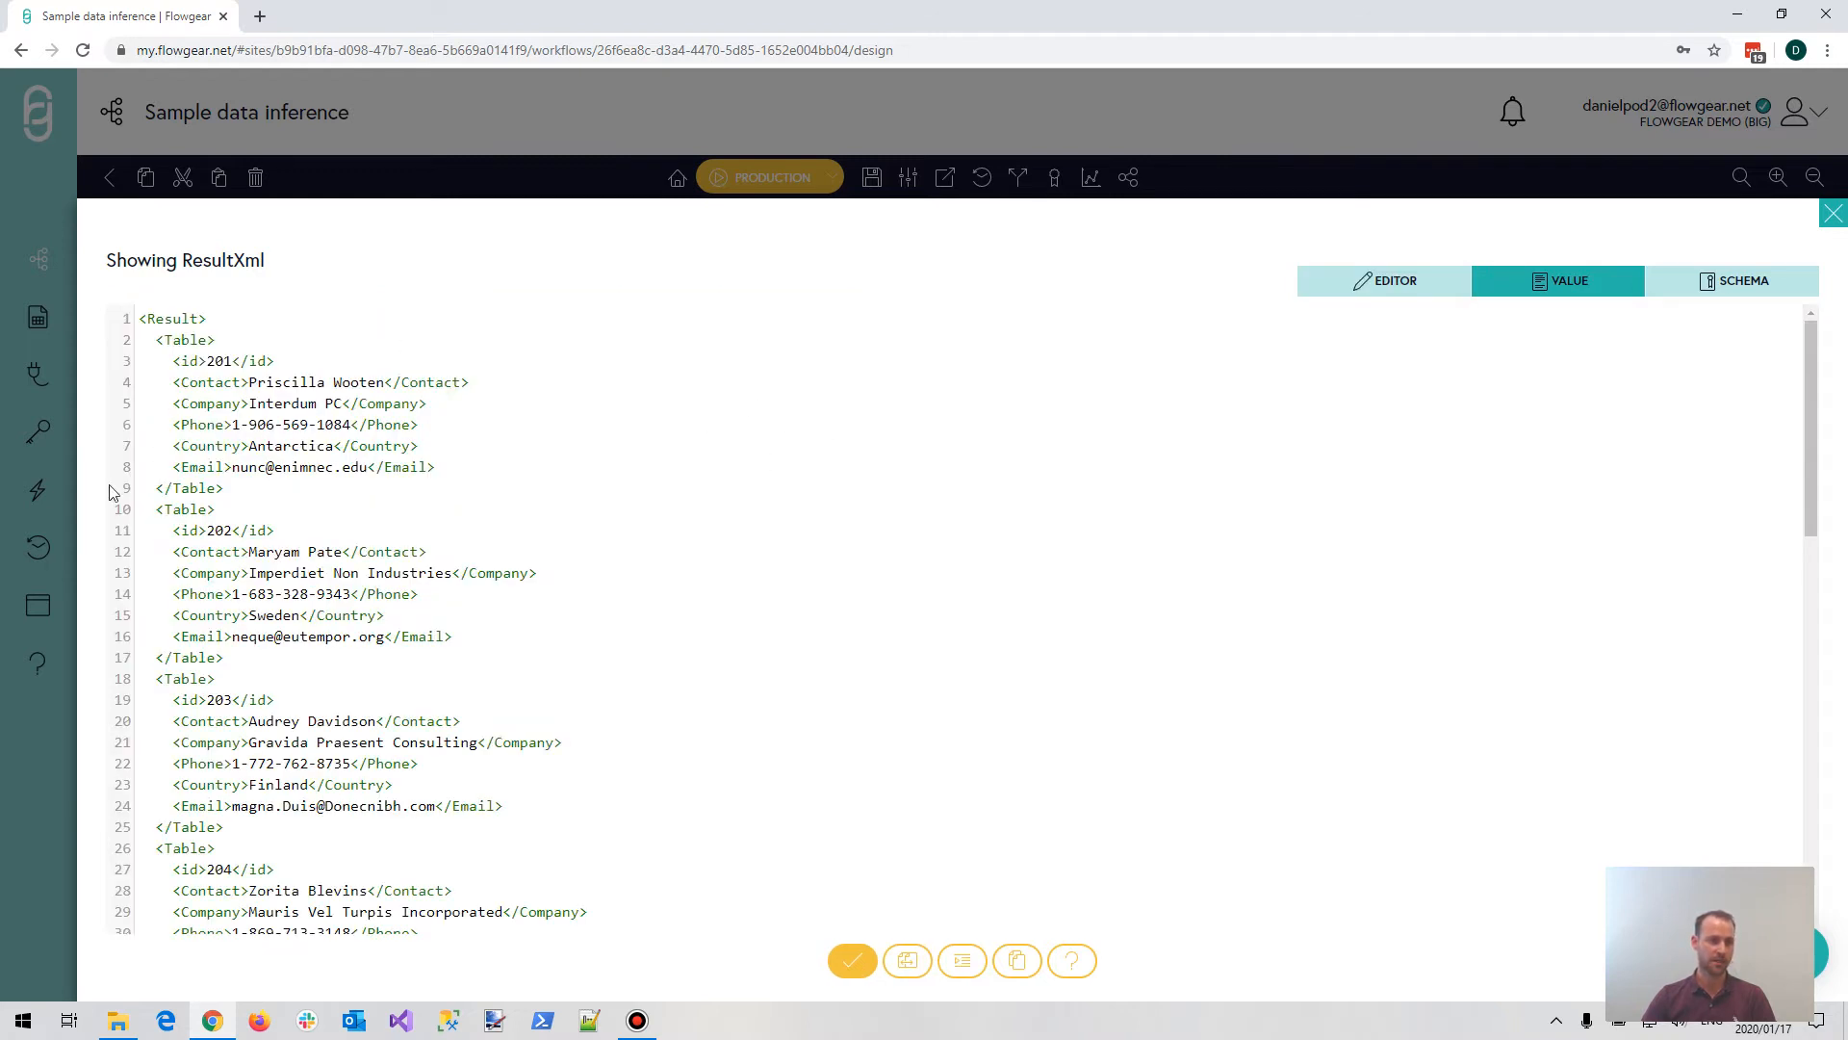
pyautogui.click(509, 176)
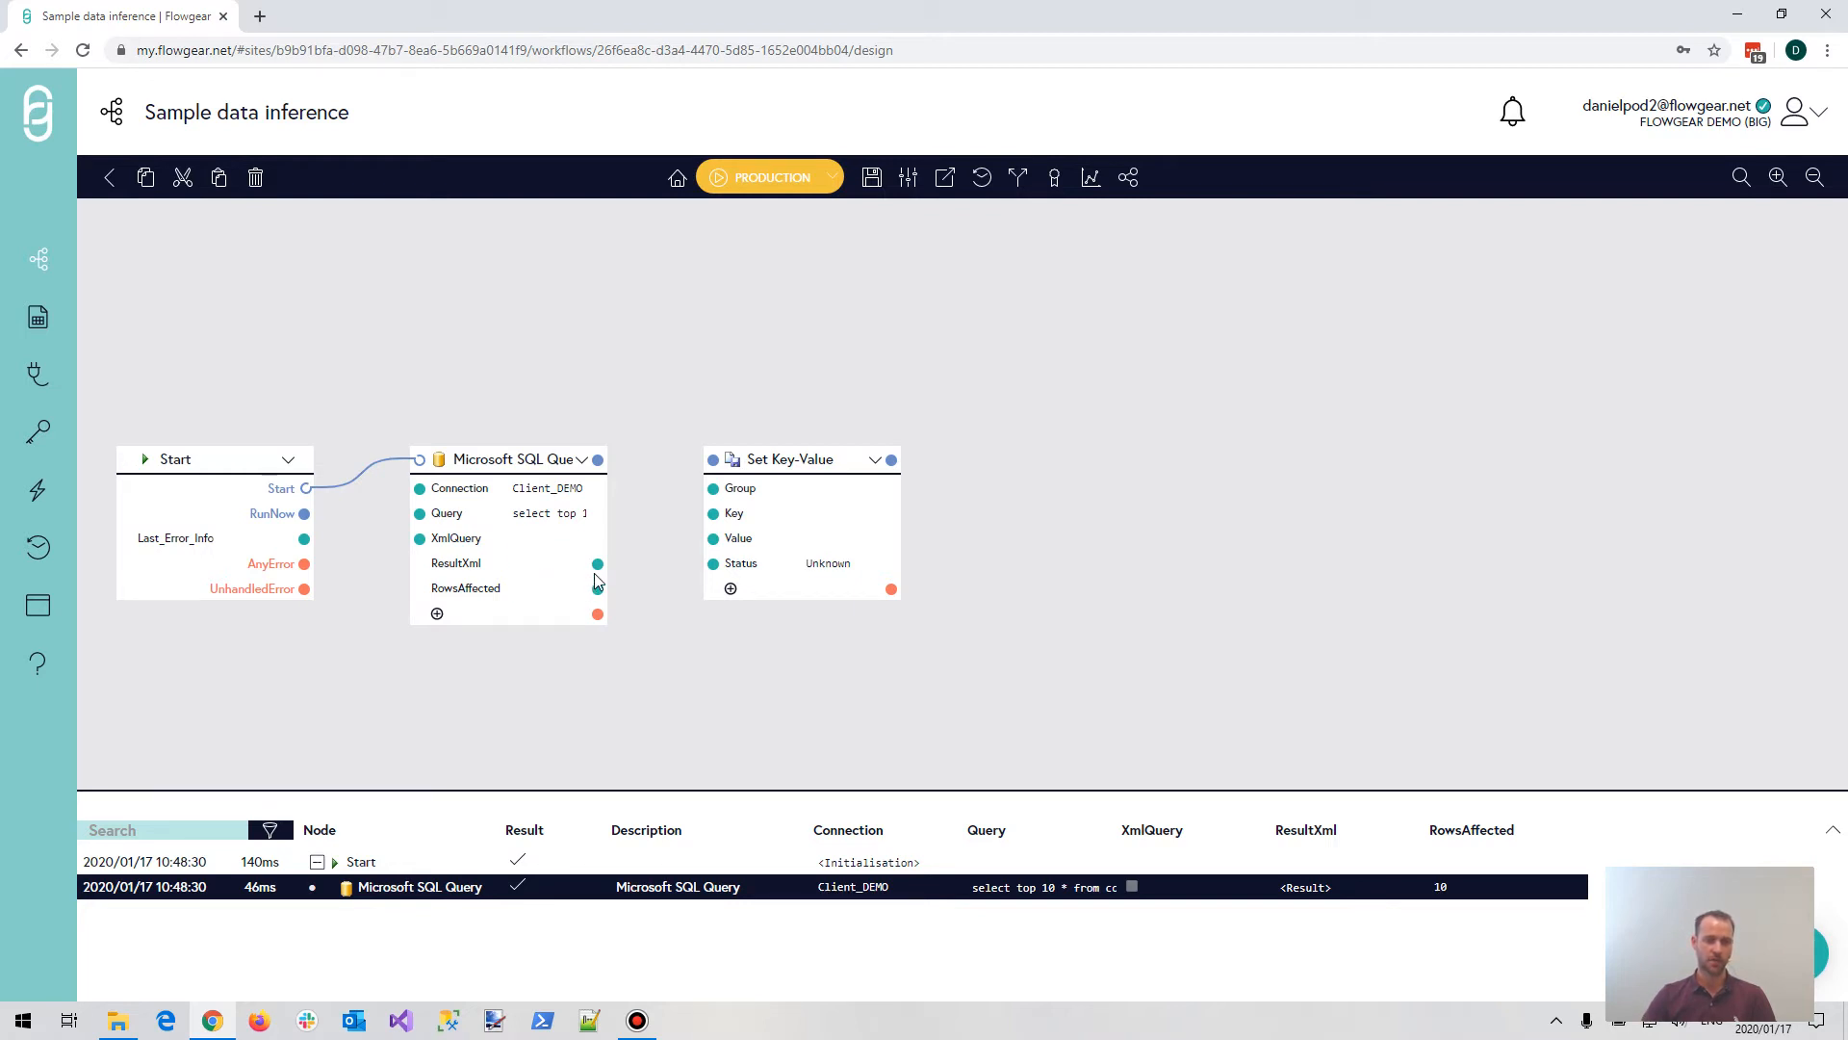
# Link ResultXml to the Value property of Set Key-Value, using the expression Result.Table.id.
pyautogui.moveTo(598, 568); pyautogui.dragTo(693, 544)
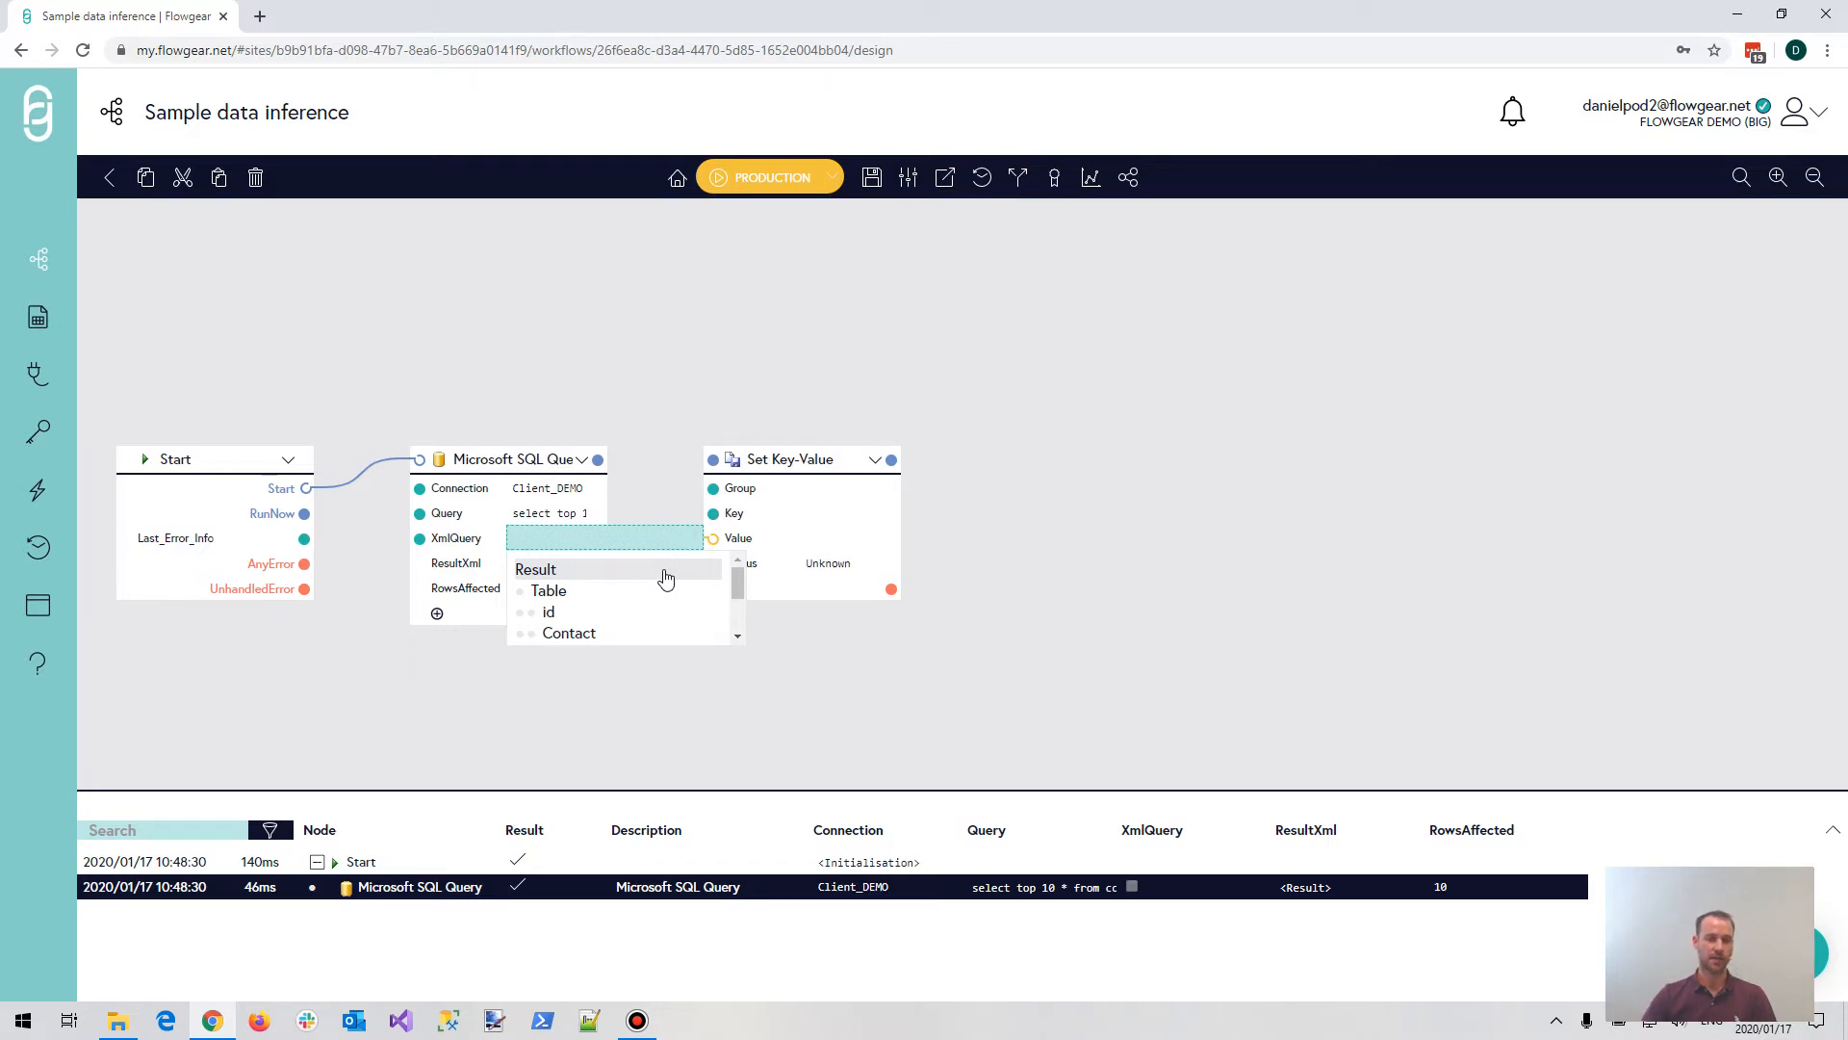
pyautogui.moveTo(731, 596)
pyautogui.mouseDown()
pyautogui.moveTo(735, 620)
pyautogui.moveTo(735, 585)
pyautogui.mouseUp()
pyautogui.click(599, 614)
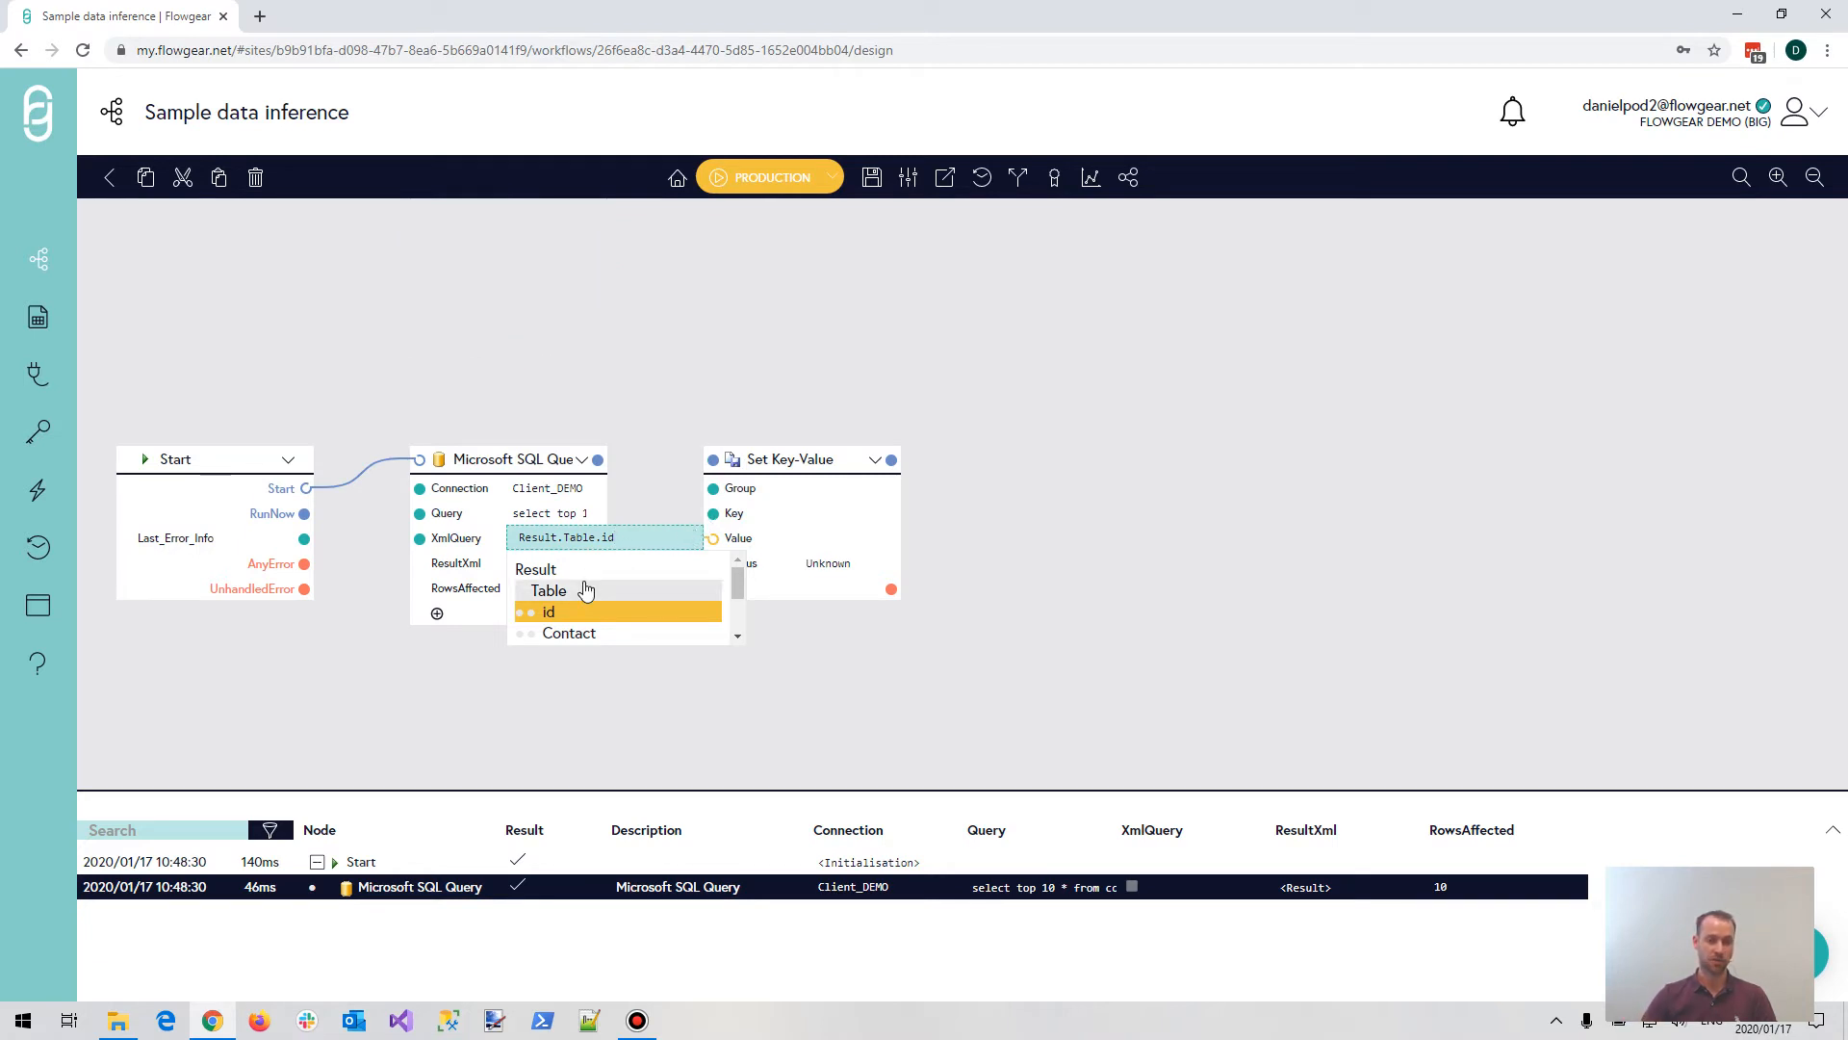
pyautogui.click(647, 418)
pyautogui.moveTo(558, 573)
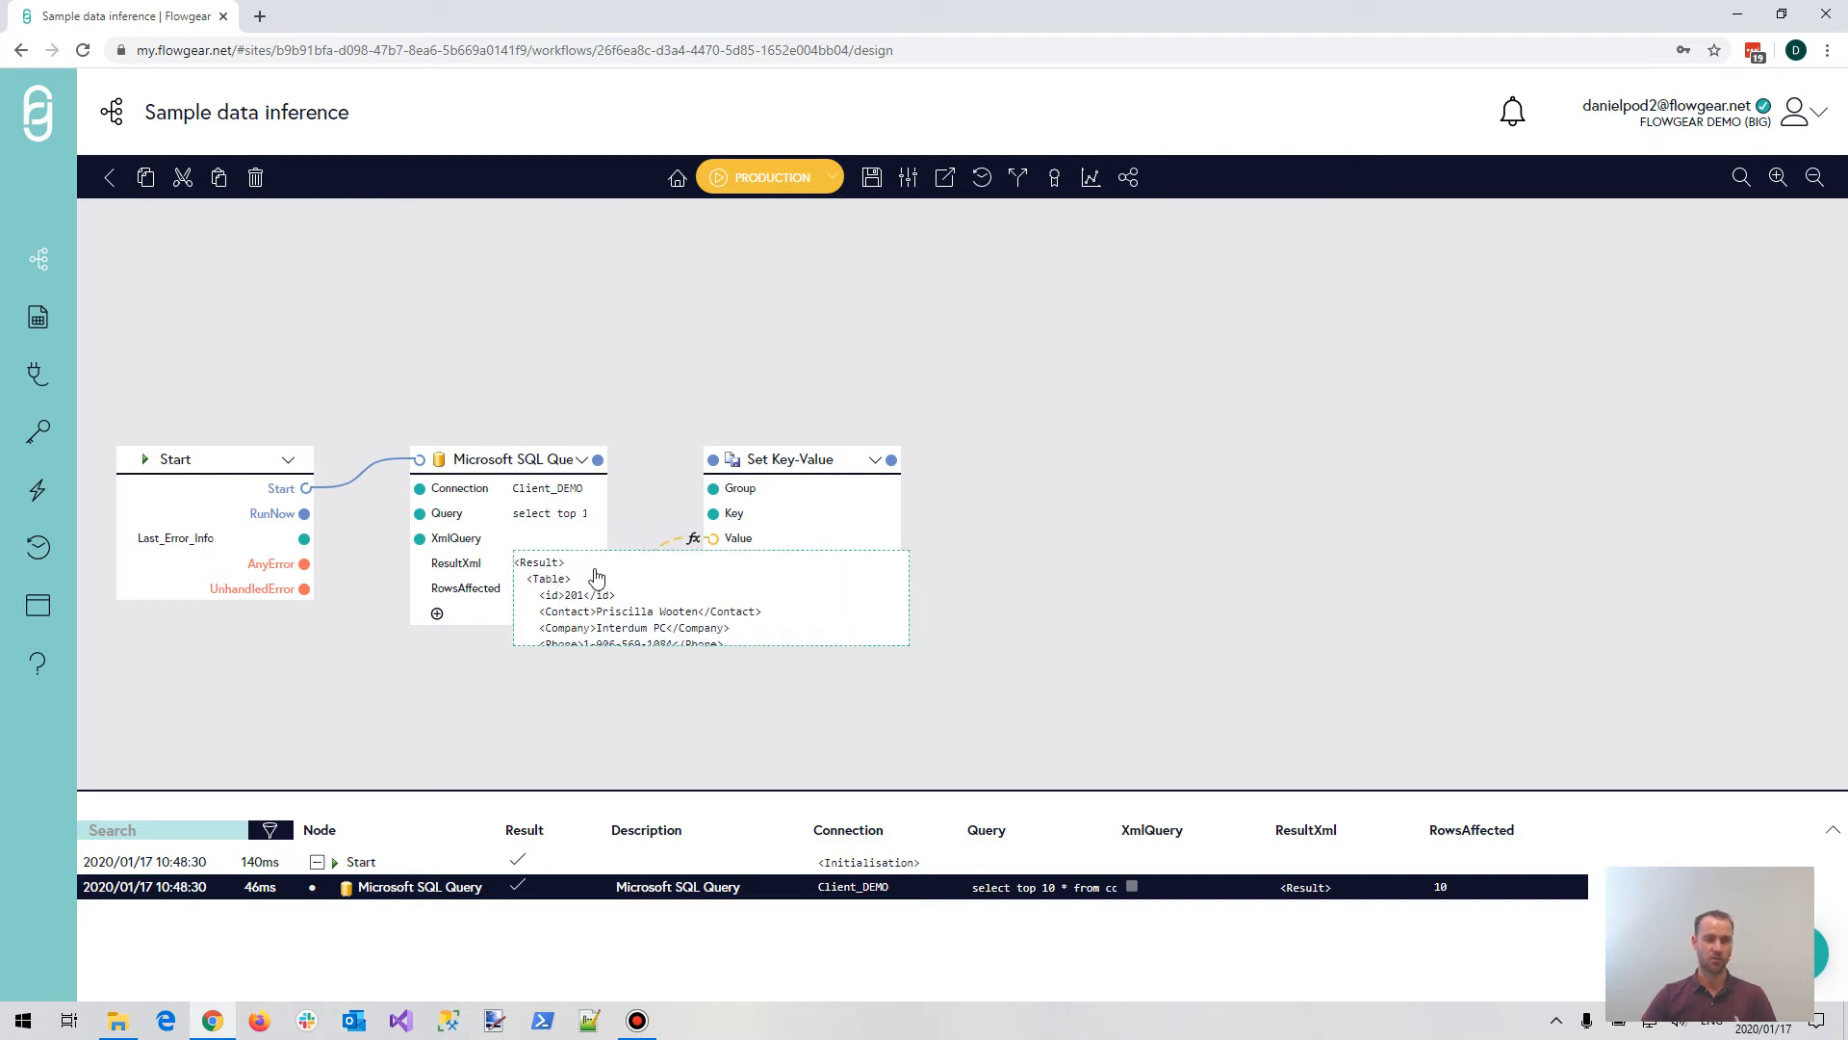
# Add a Salesforce node after Set Key-Value and set its connection to Salesforce Dev v3.0.0.45 (Dec 2019).
pyautogui.moveTo(1094, 482)
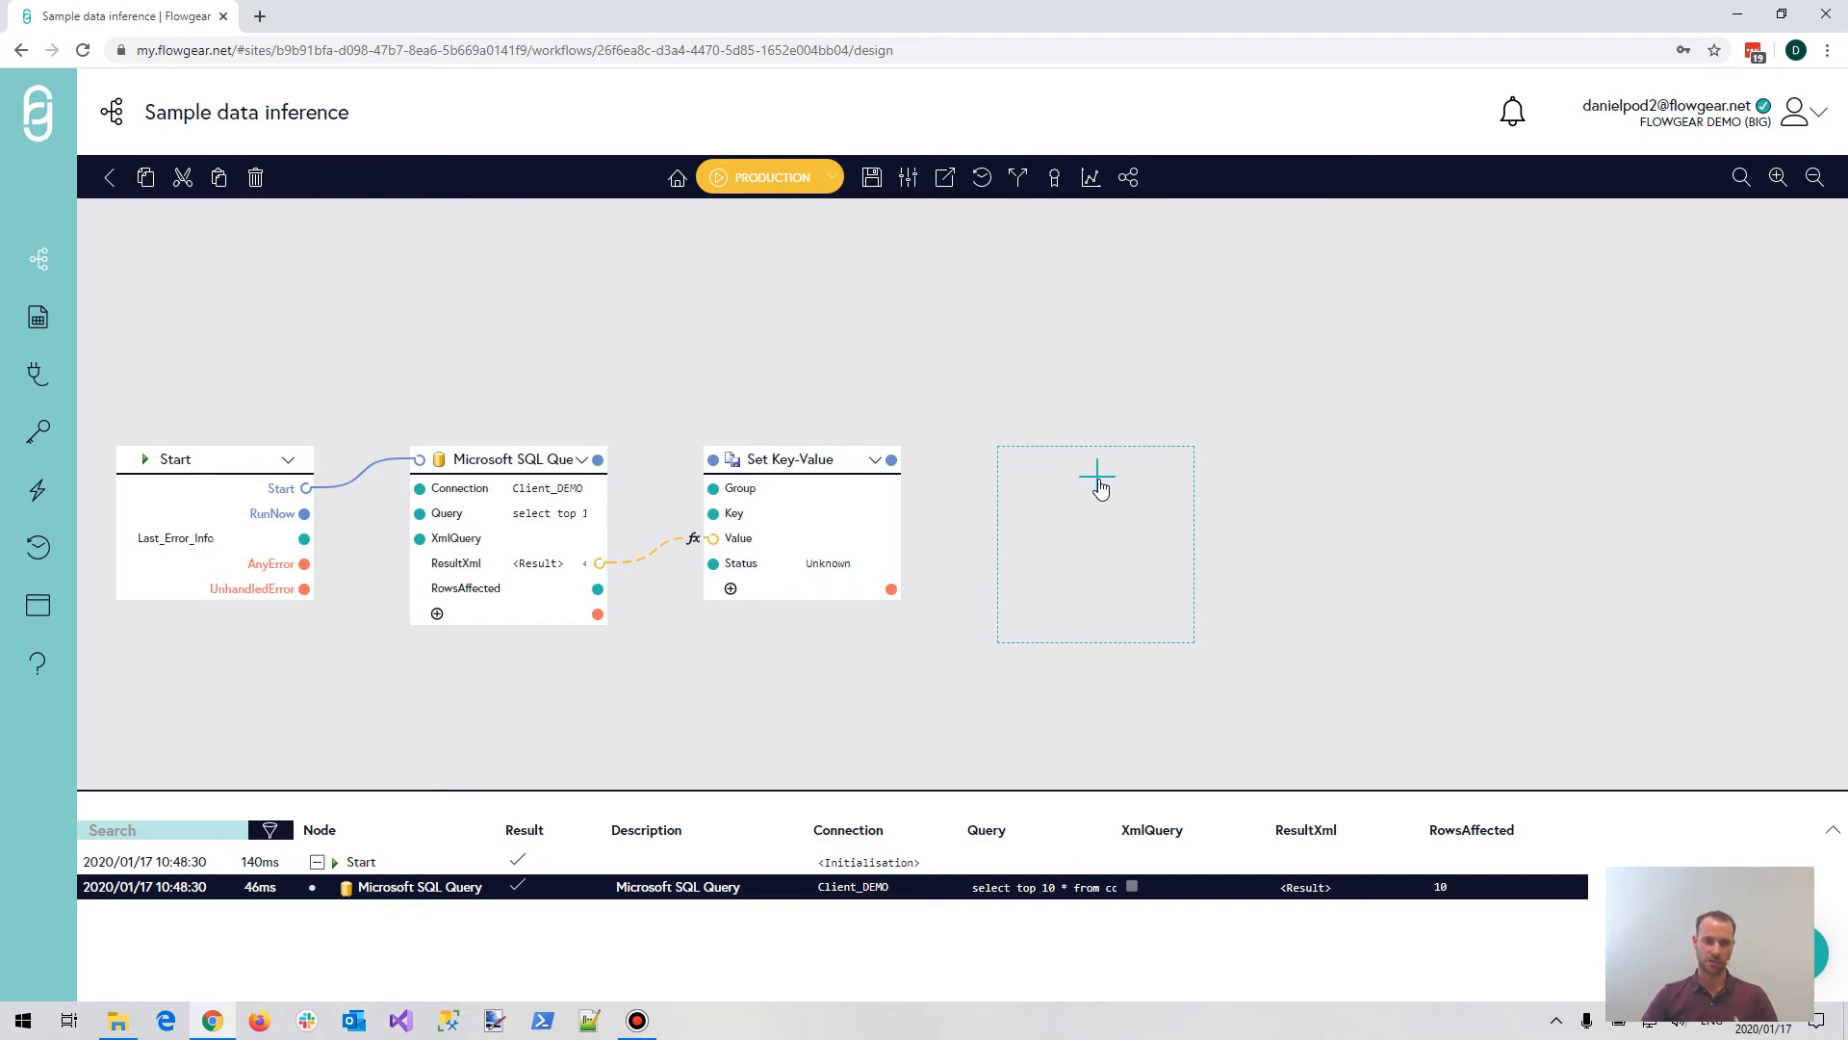
pyautogui.click(1101, 488)
pyautogui.write('sales')
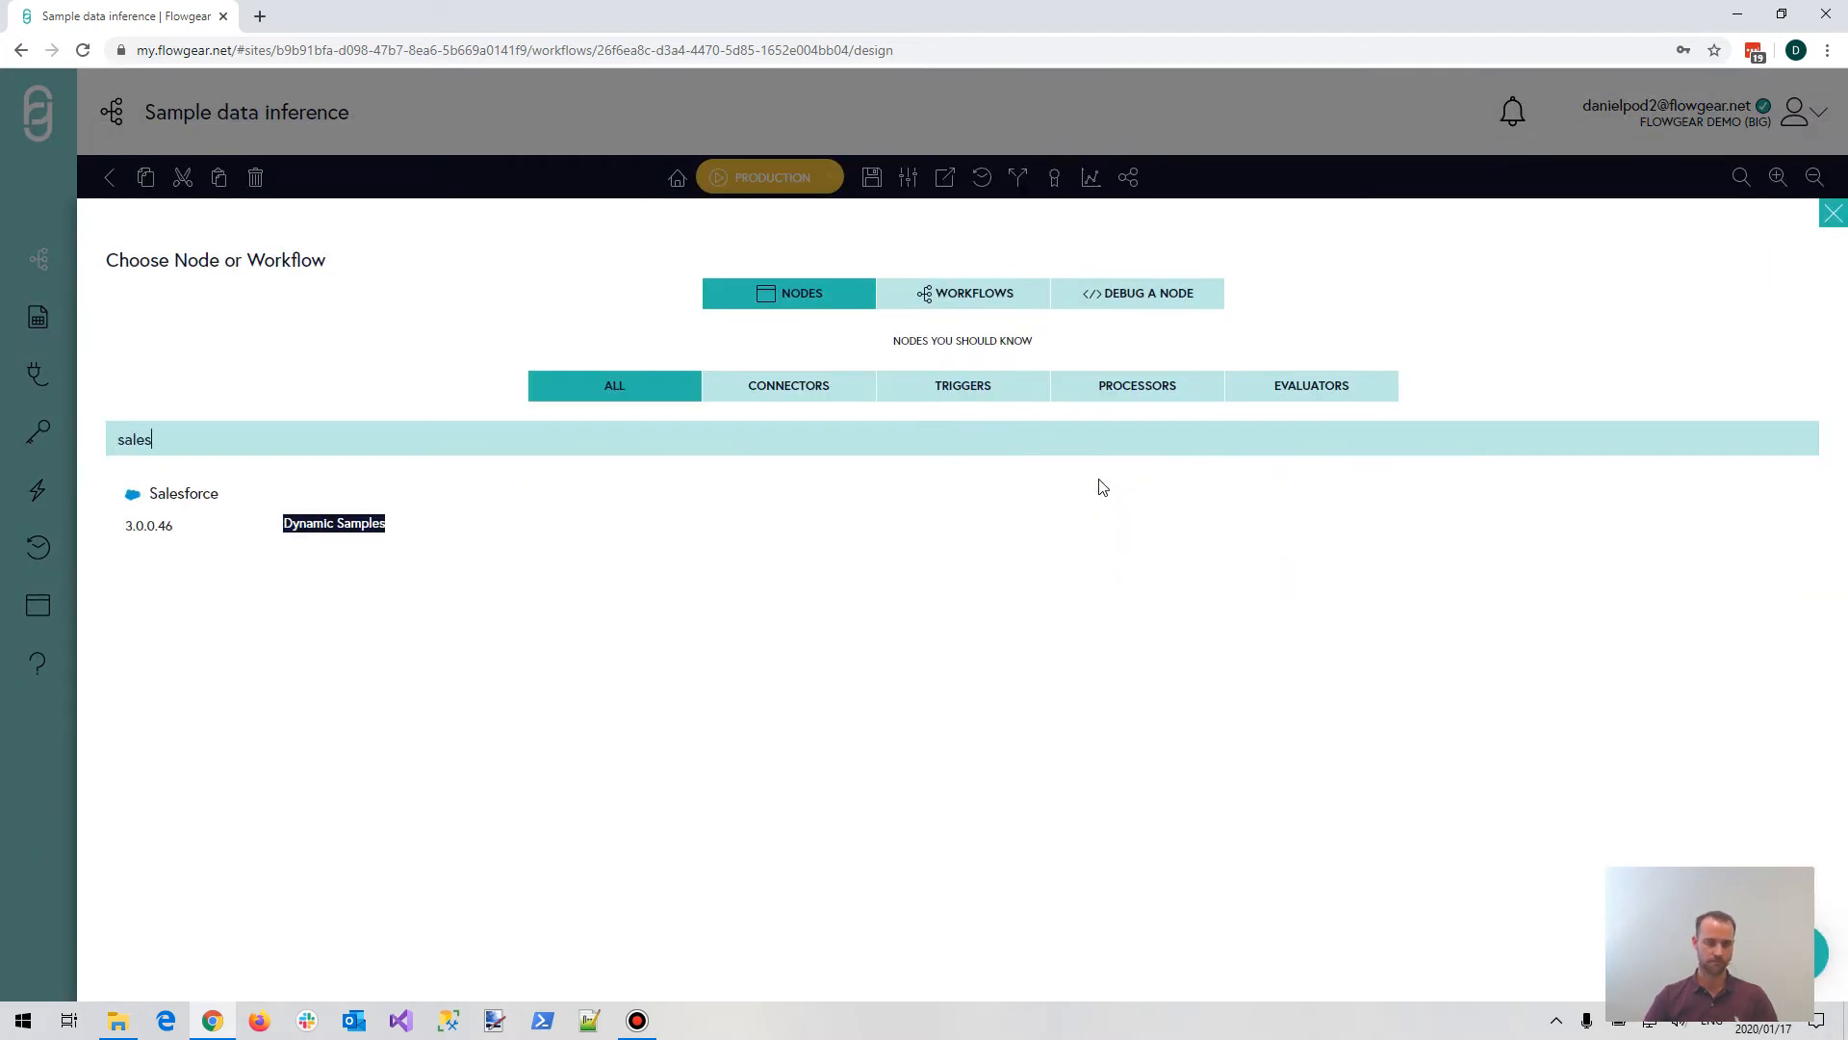
pyautogui.click(374, 496)
pyautogui.click(1117, 488)
pyautogui.click(1121, 488)
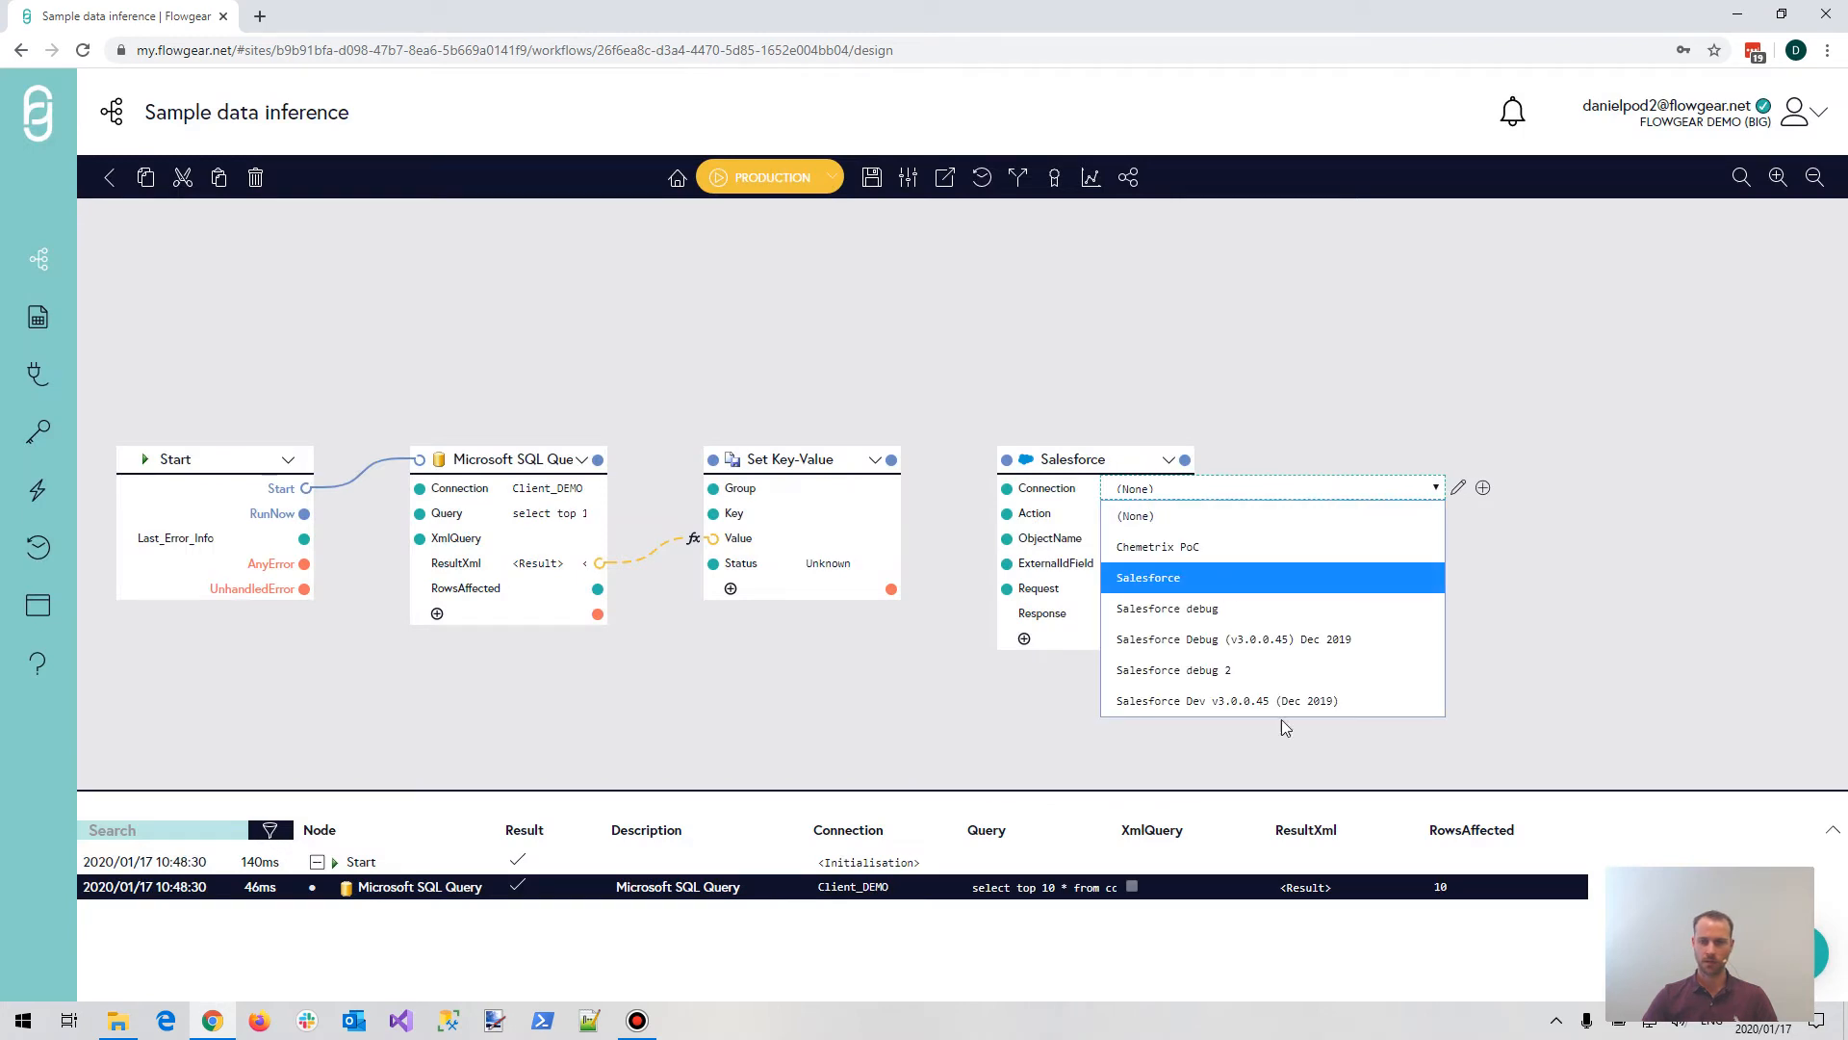
pyautogui.click(1292, 695)
# Apply the Create Contact sample to the Salesforce node.
pyautogui.click(1167, 461)
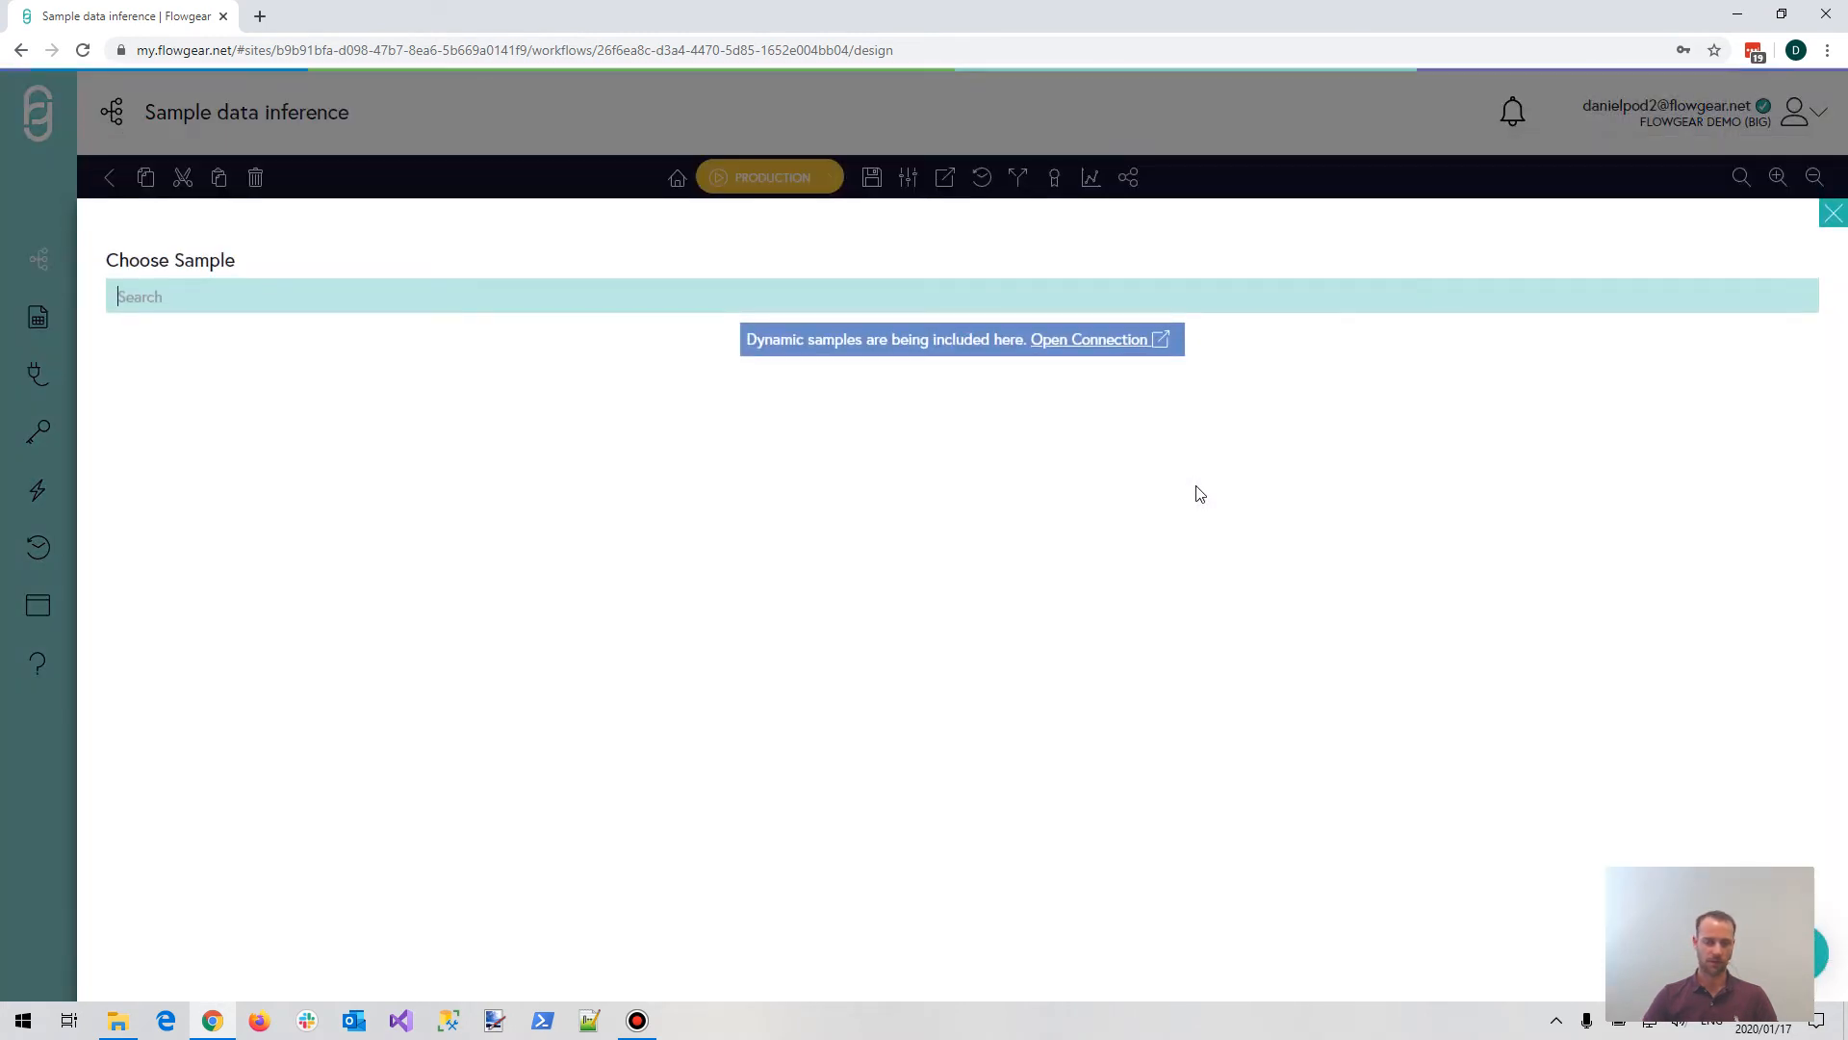
pyautogui.write('create conta')
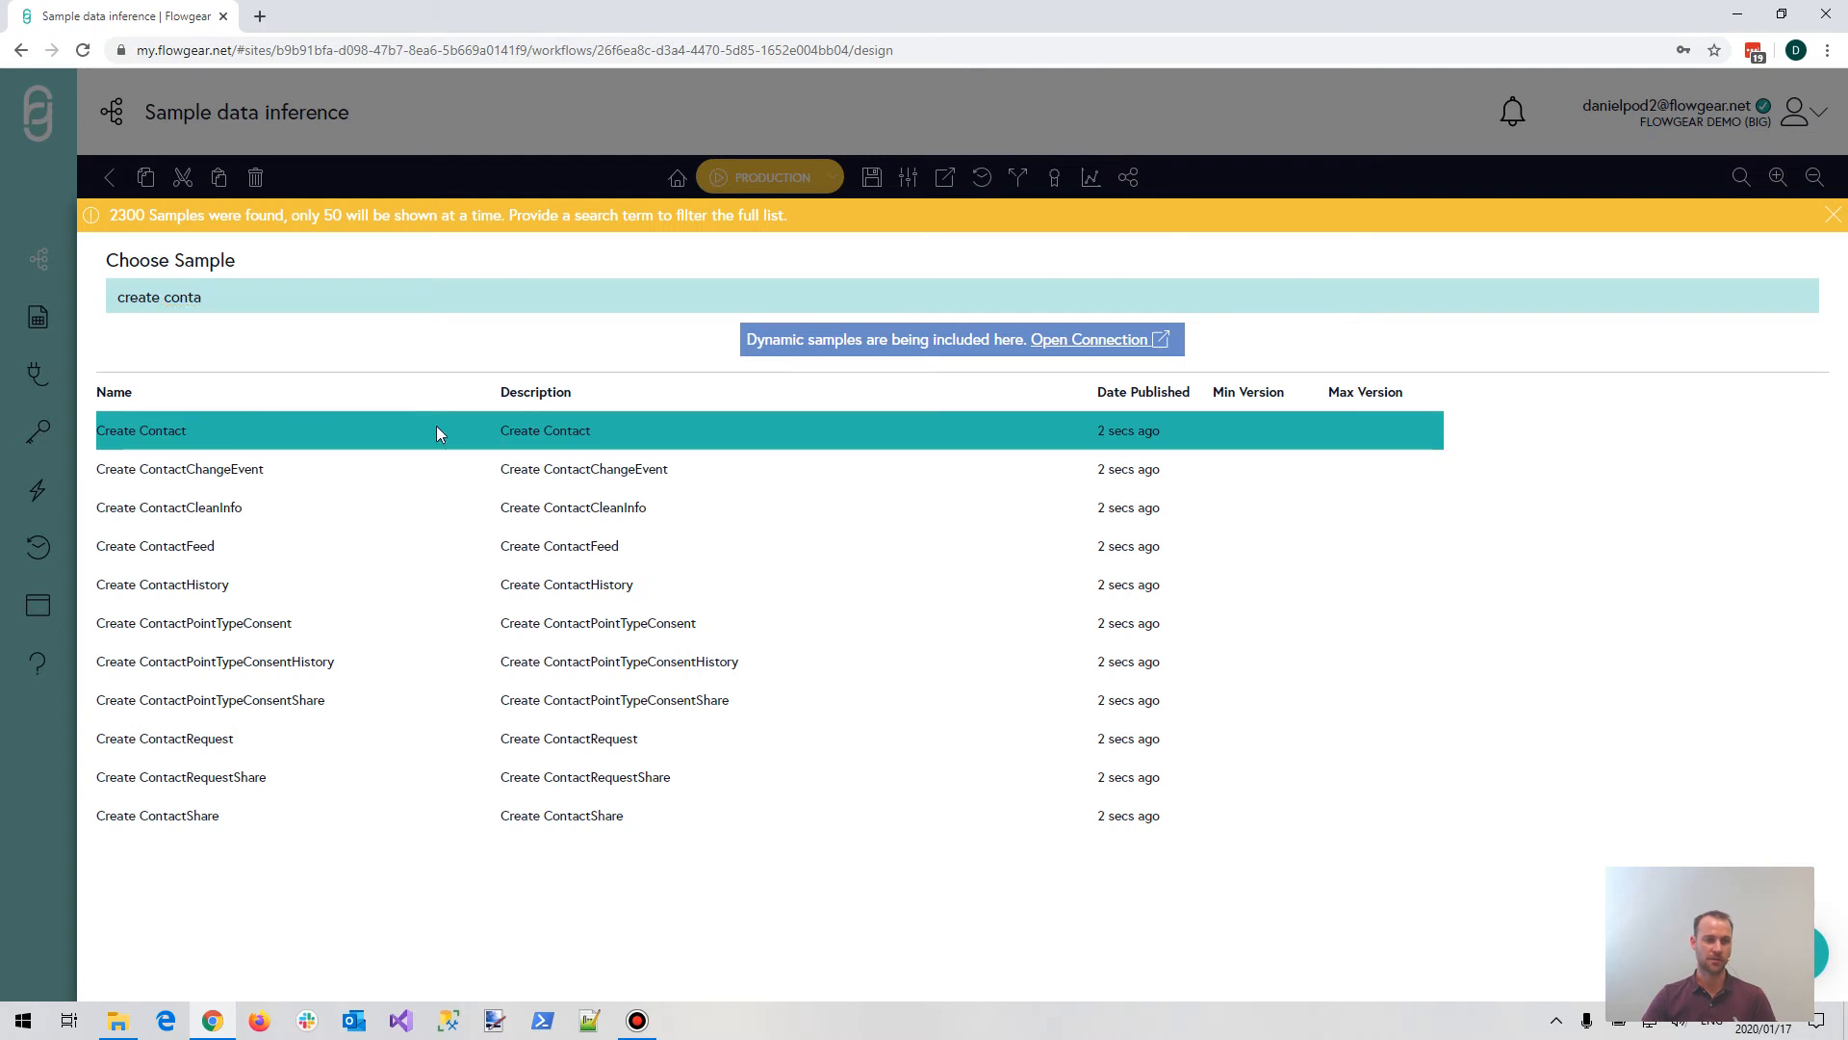
pyautogui.click(438, 429)
# Replace the Set Key-Value node with a QuickMap node between the SQL query and Salesforce nodes.
pyautogui.click(875, 459)
pyautogui.click(924, 773)
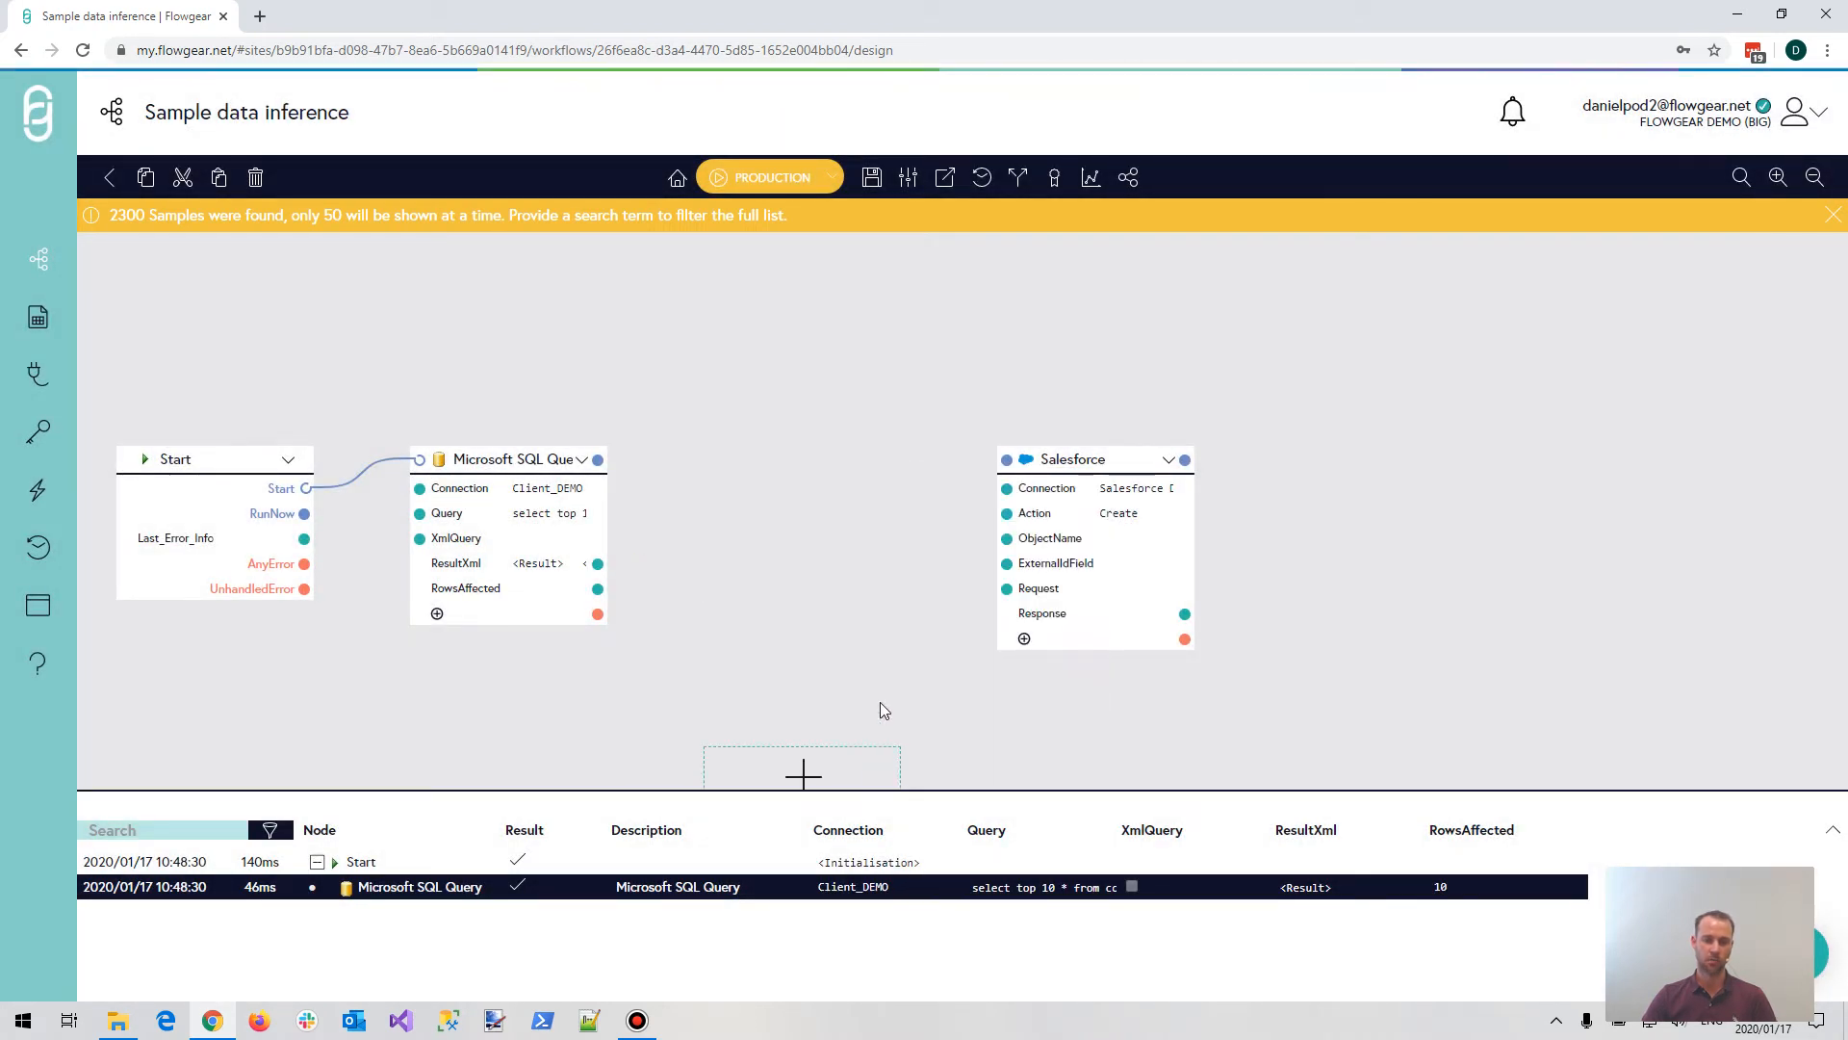
pyautogui.click(804, 477)
pyautogui.write('qui')
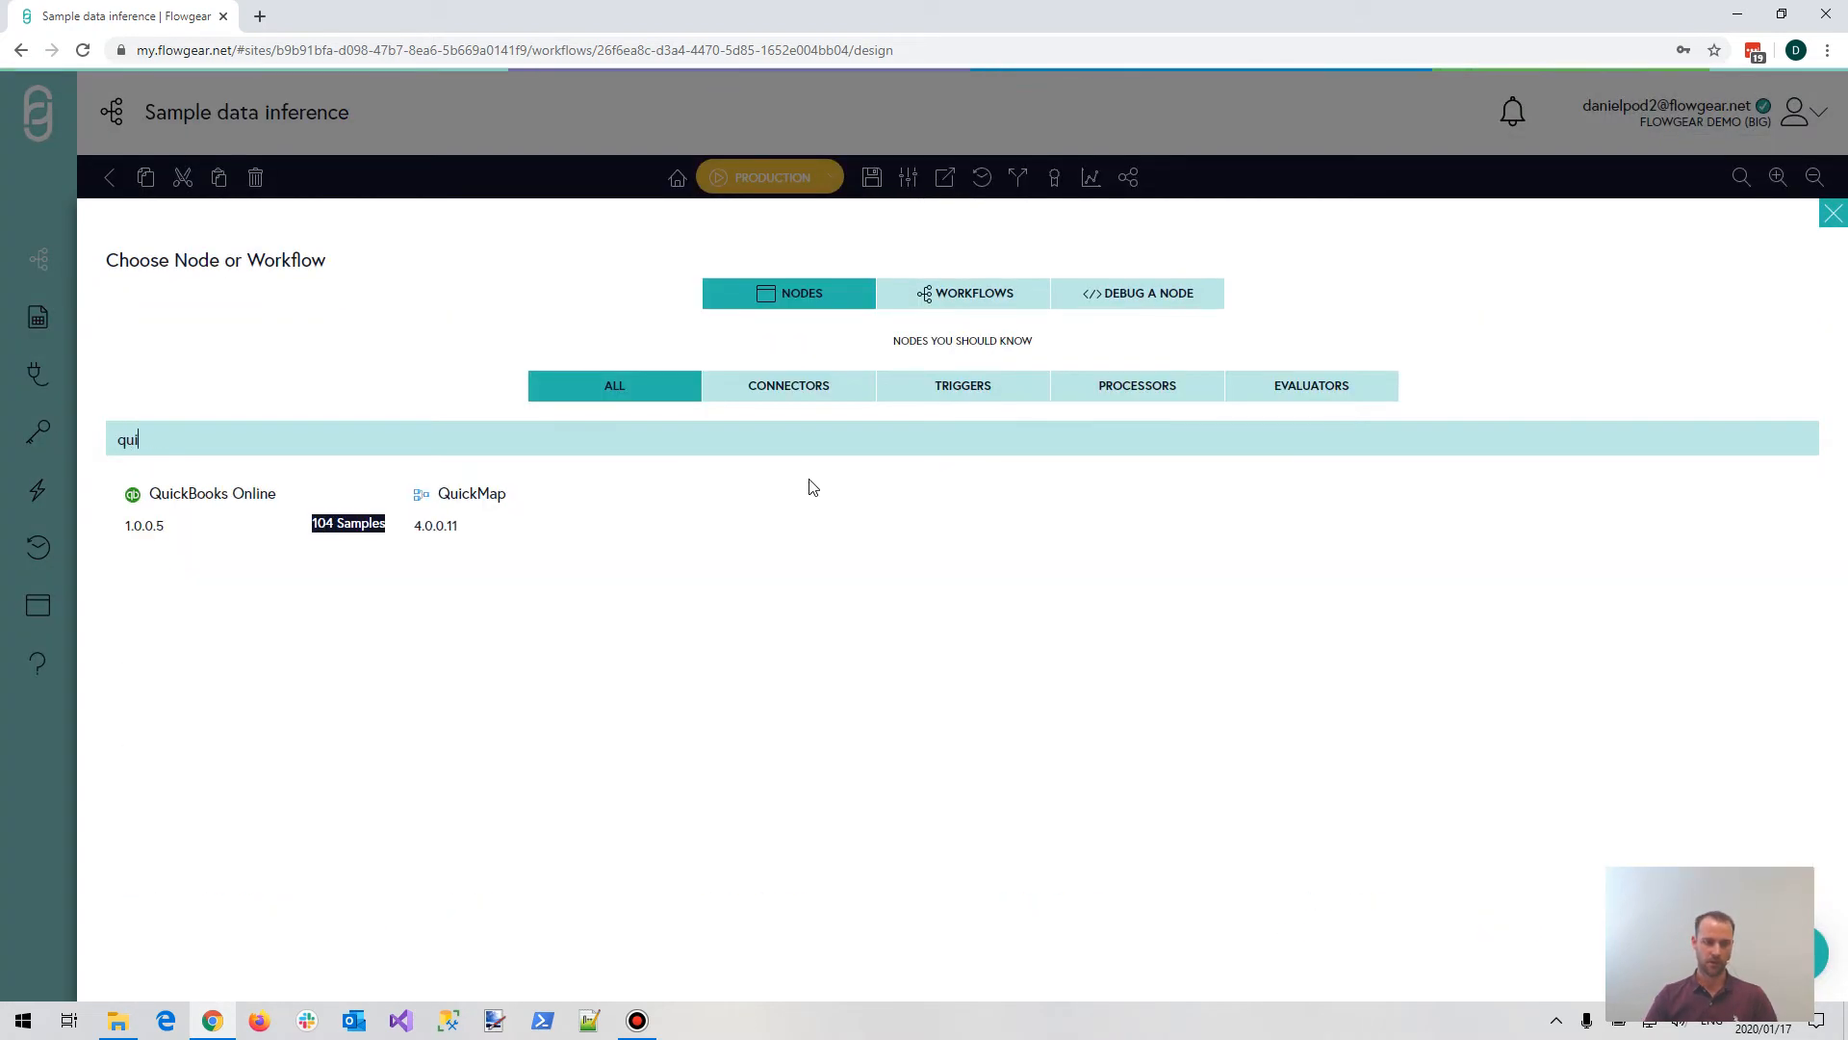
pyautogui.click(674, 505)
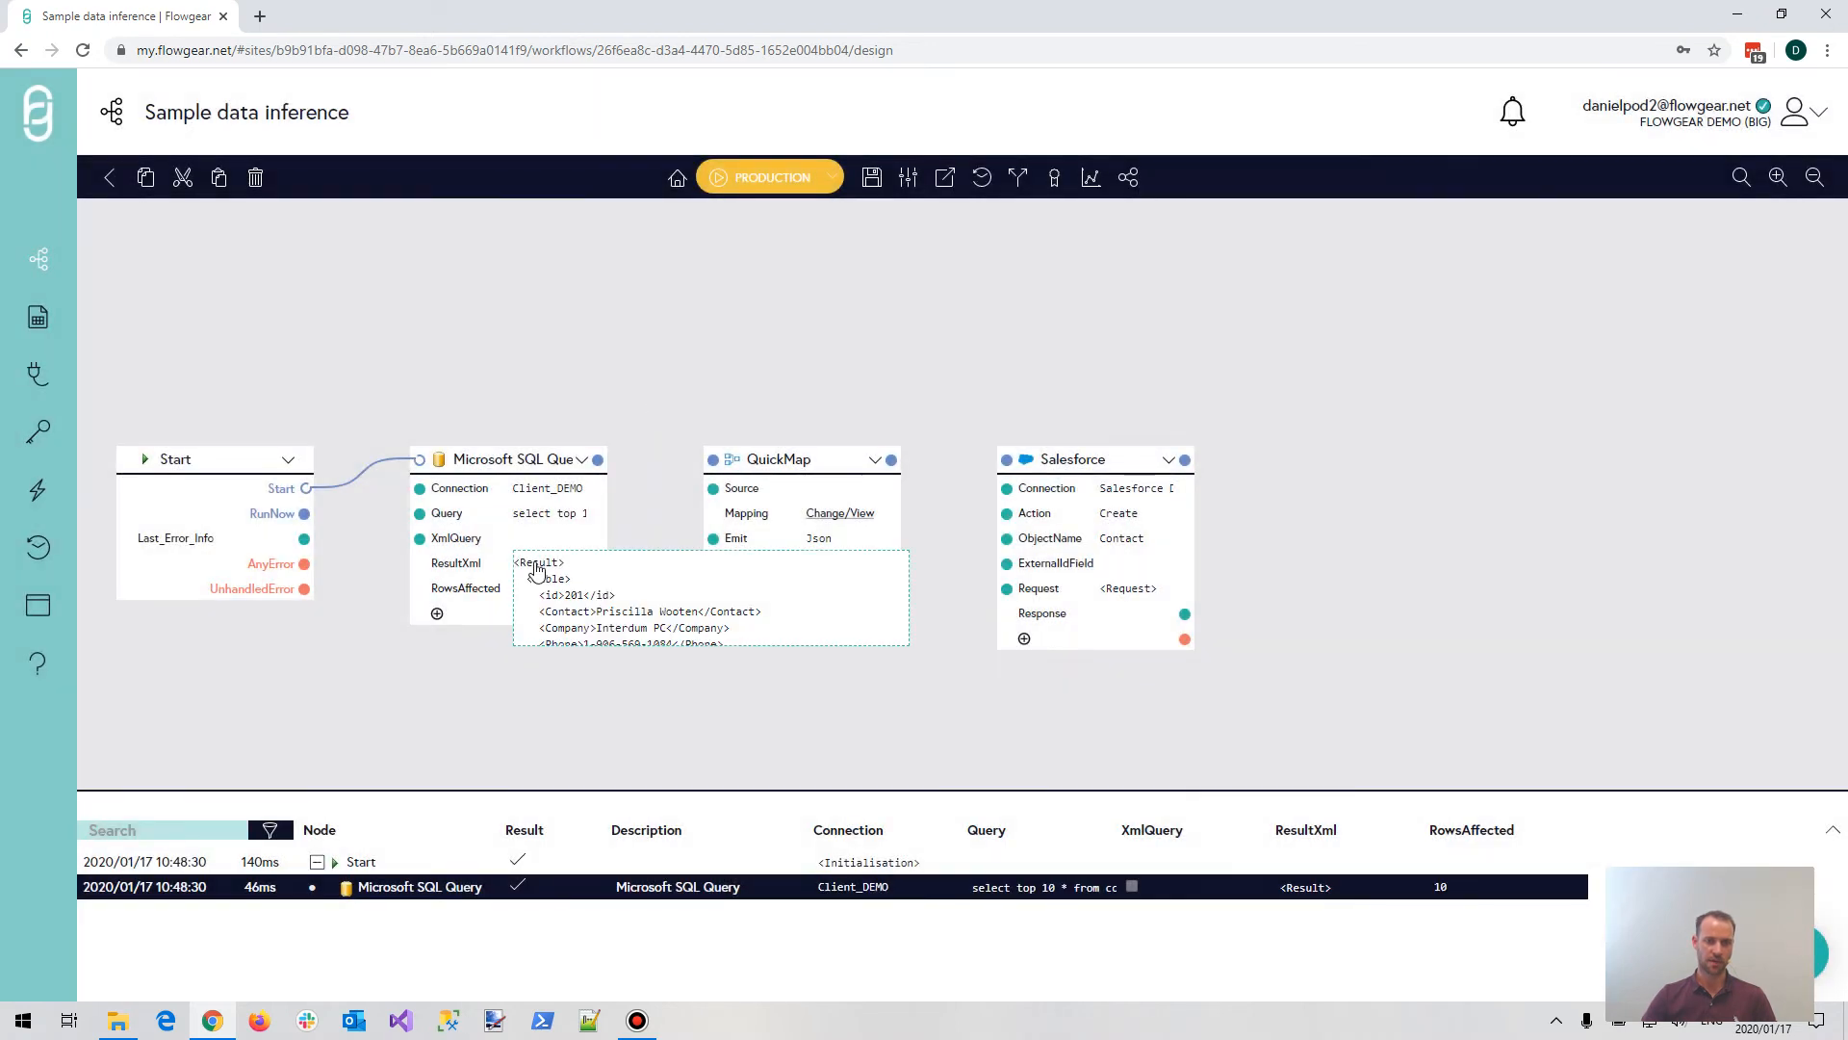
# Clear the stored sample XML from the SQL node's ResultXml property.
pyautogui.click(566, 577)
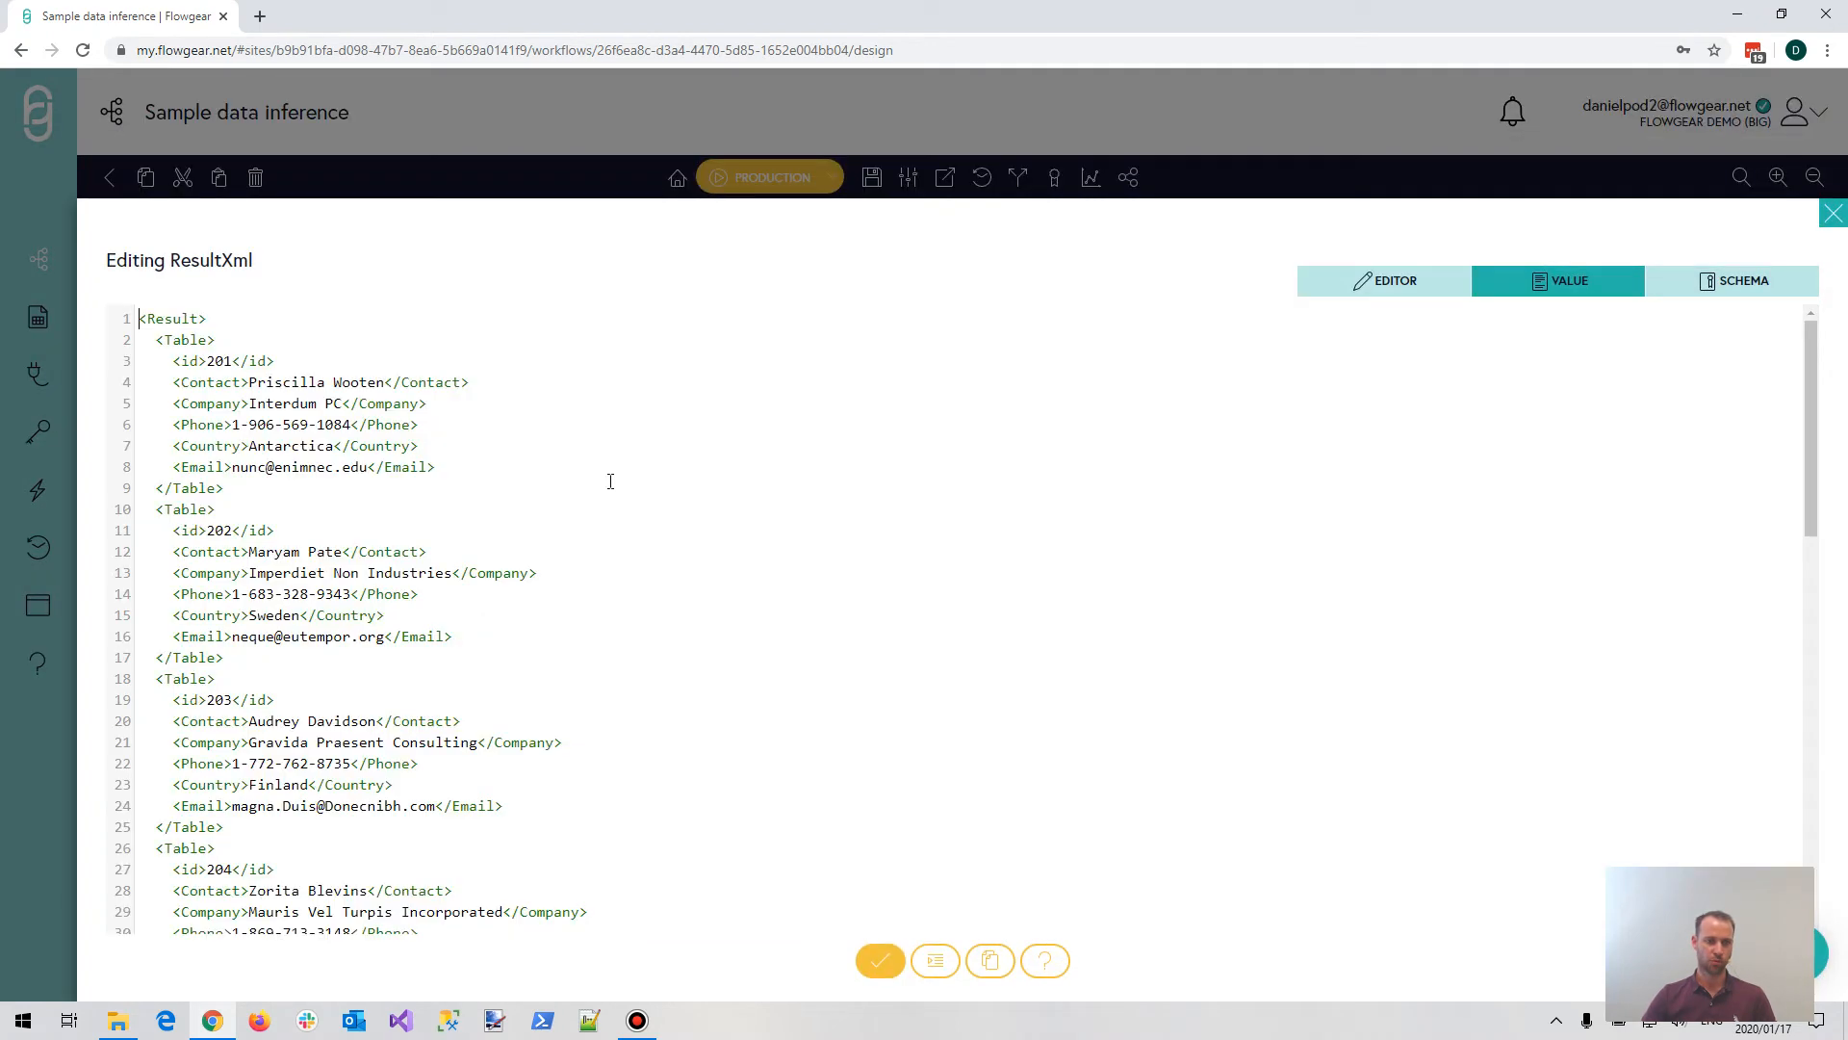
pyautogui.hotkey('ctrl', 'a')
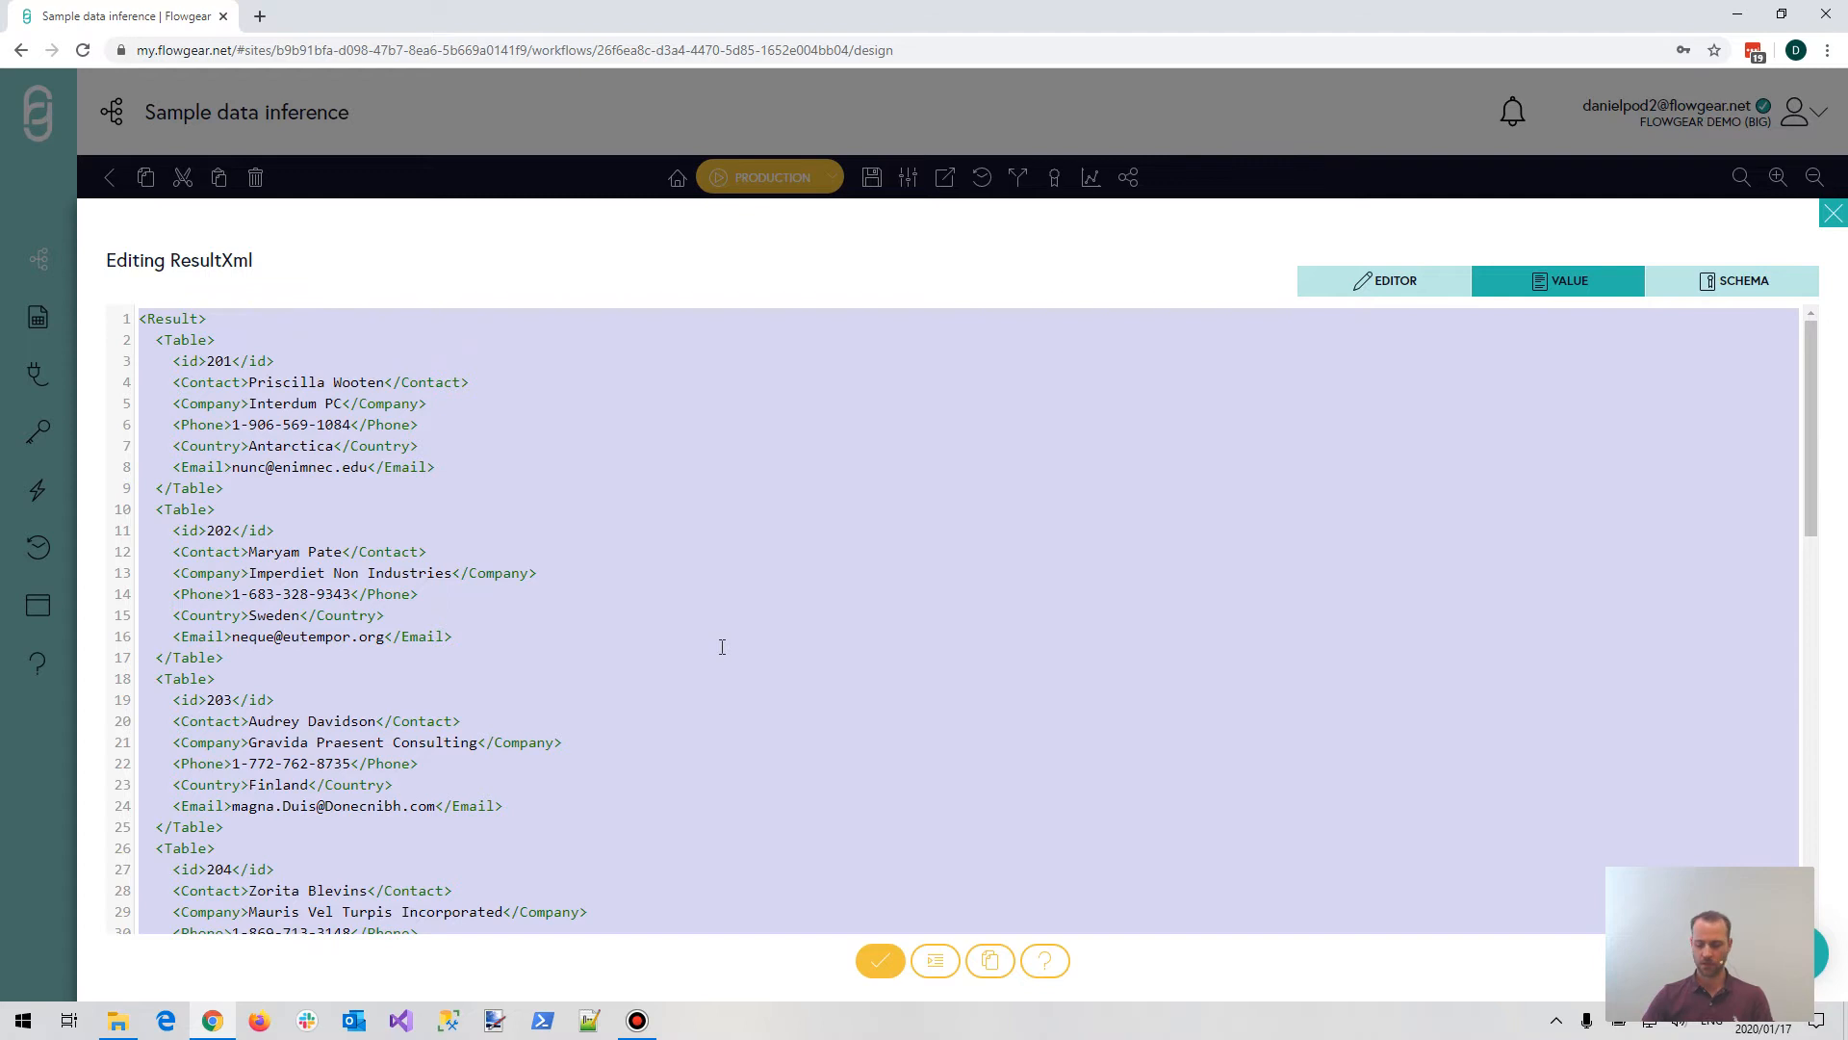
pyautogui.hotkey('ctrl', 'x')
pyautogui.click(880, 960)
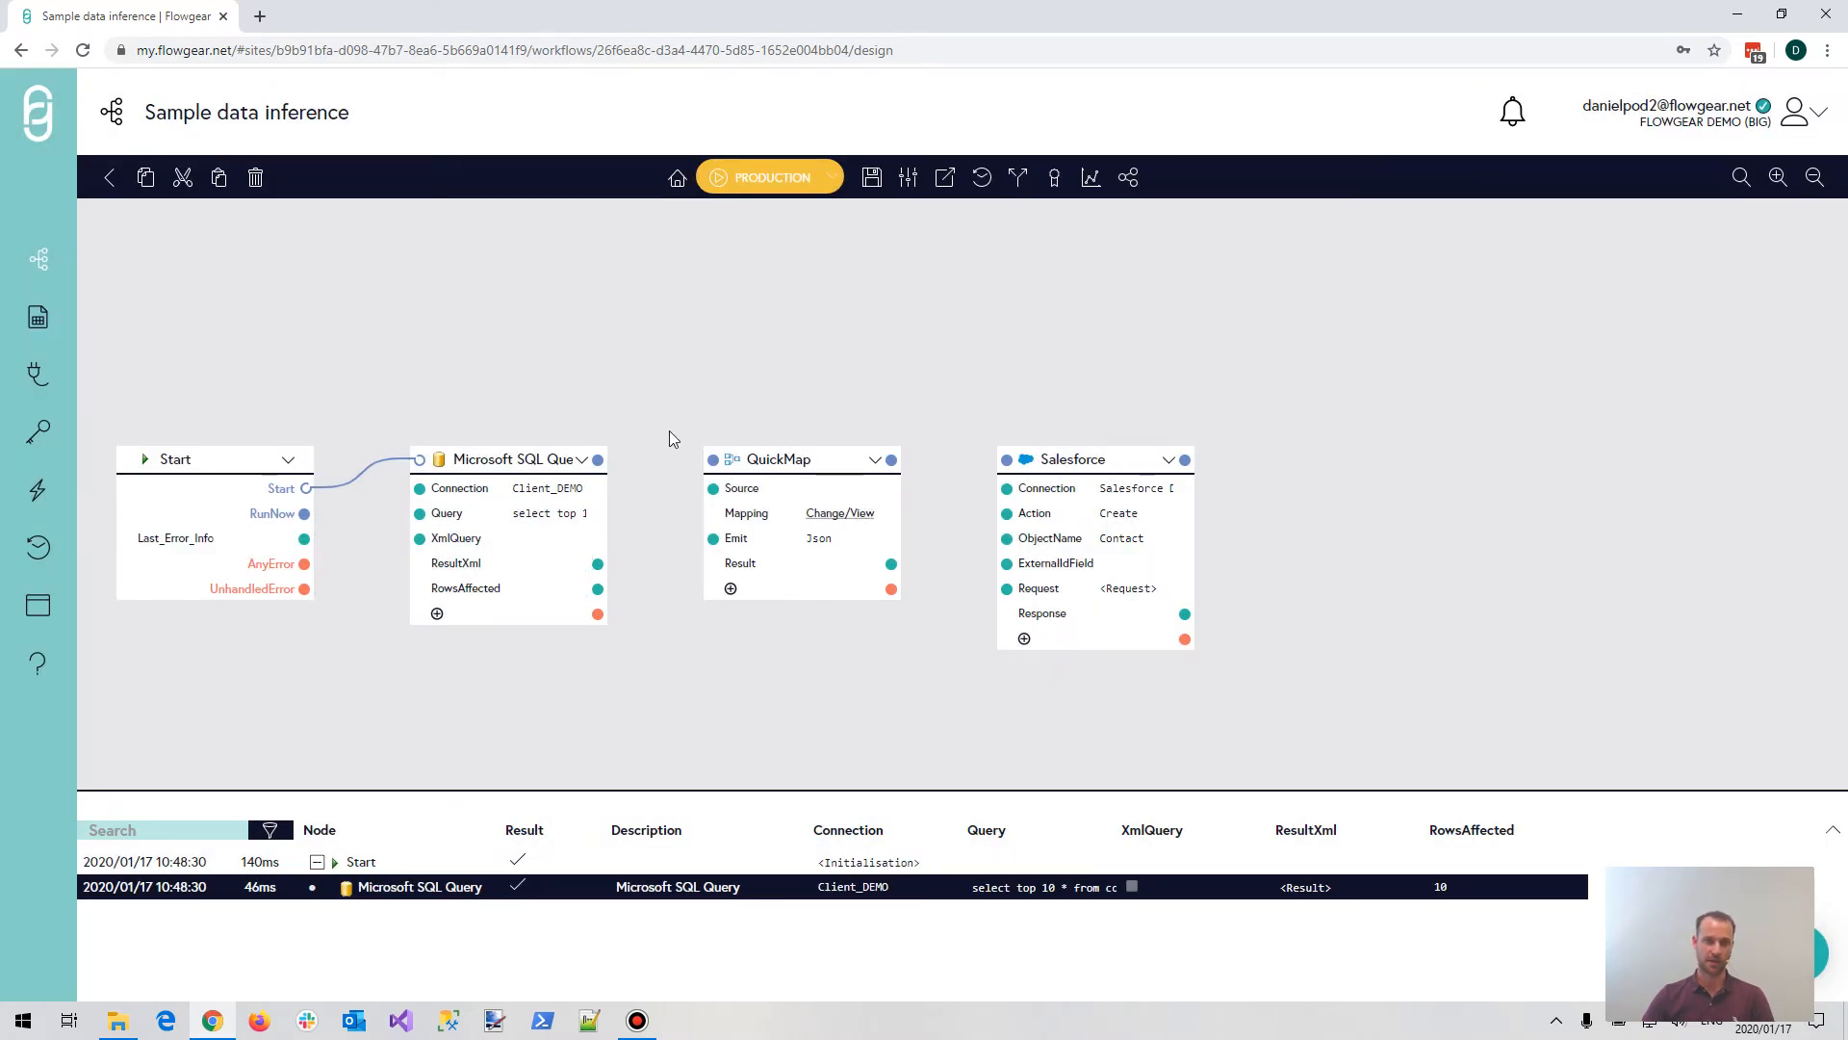
# Link ResultXml to the QuickMap Source, and the QuickMap Result to the Salesforce Request.
pyautogui.moveTo(598, 563); pyautogui.dragTo(710, 488)
pyautogui.moveTo(891, 563)
pyautogui.mouseDown()
pyautogui.moveTo(992, 601)
pyautogui.moveTo(976, 572)
pyautogui.mouseUp()
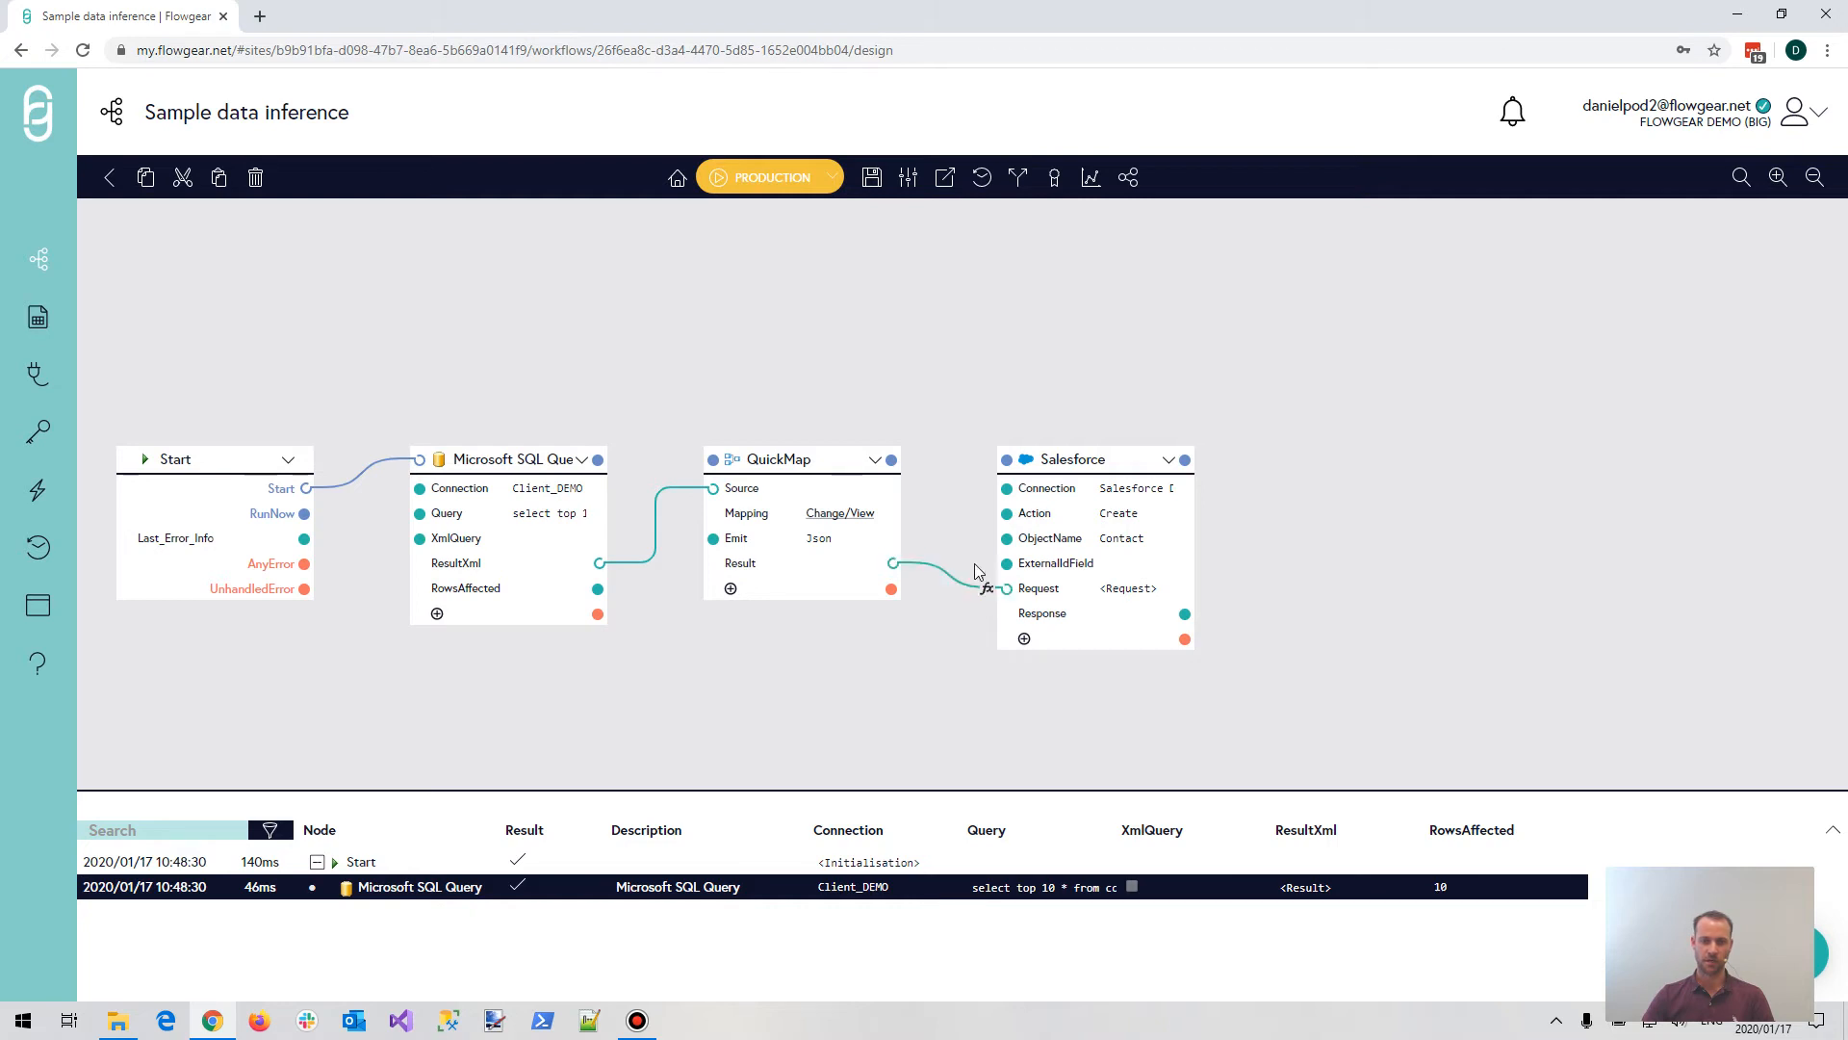
# Examine the source and target data trees in the QuickMap mapping, then close it without mapping any fields.
pyautogui.click(850, 514)
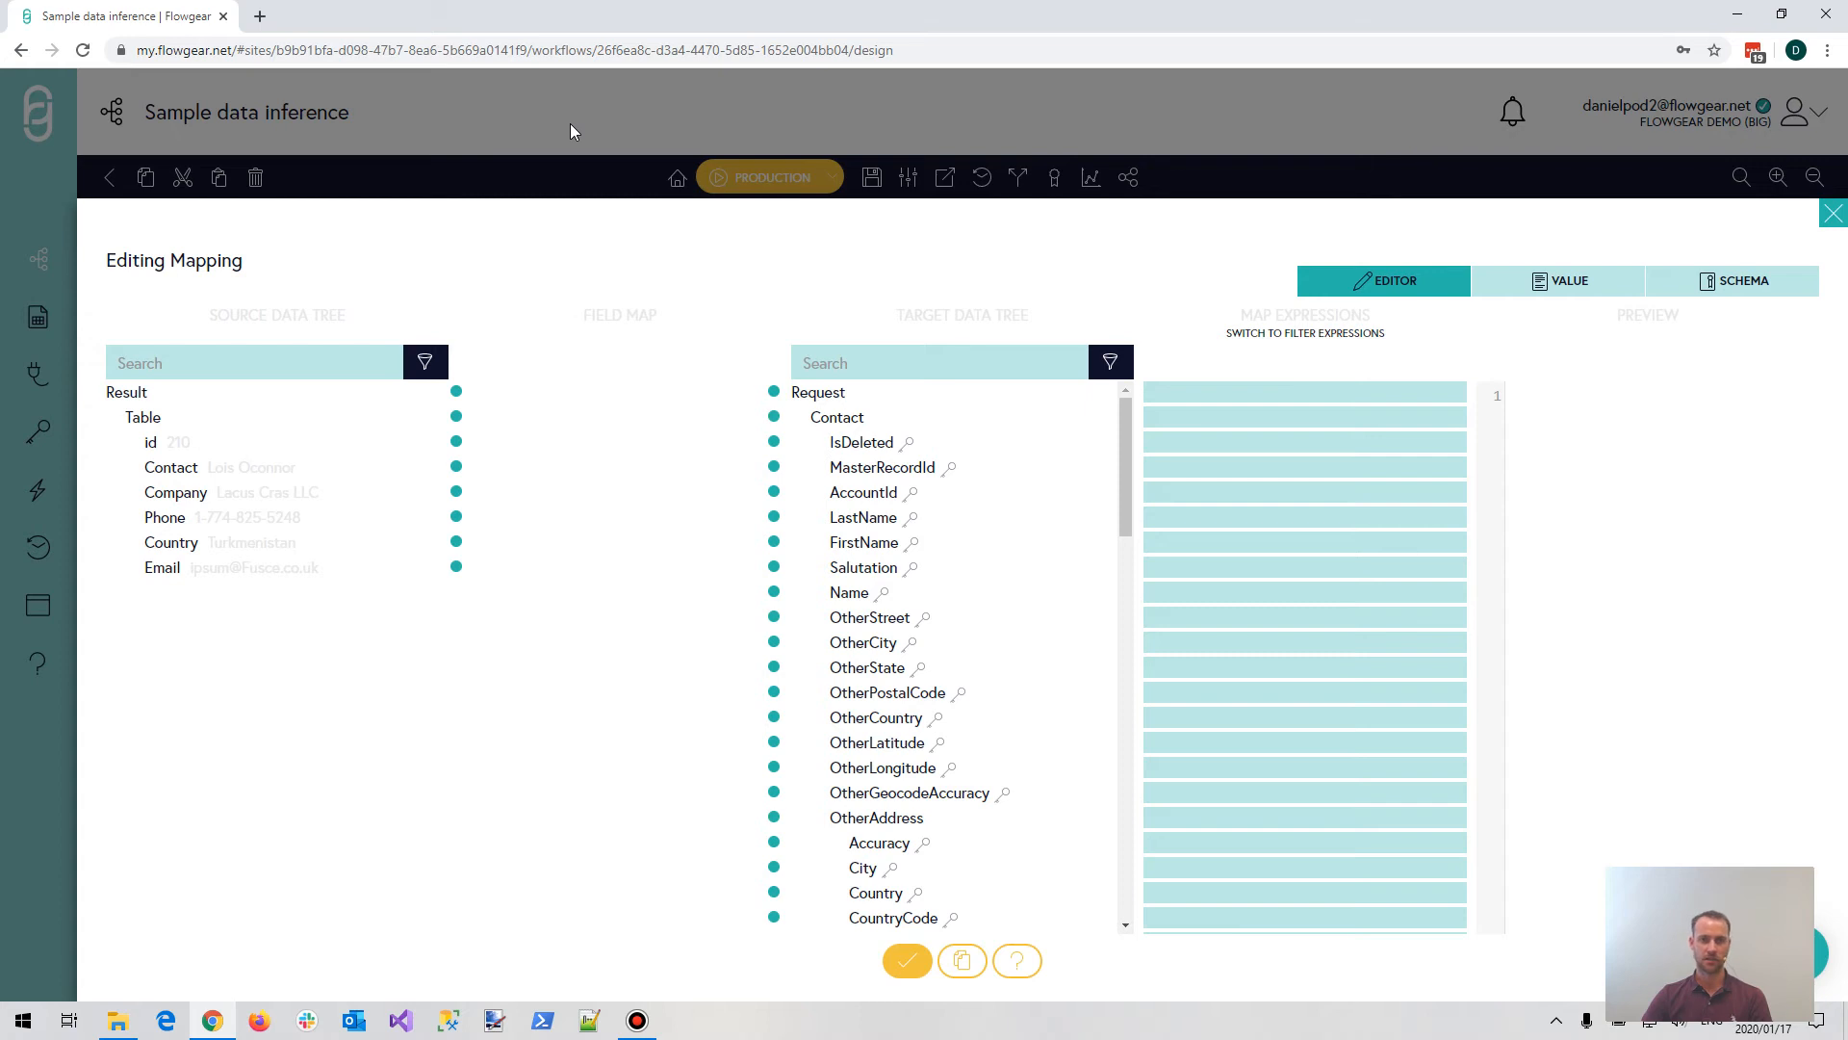
pyautogui.press('Escape')
pyautogui.click(908, 330)
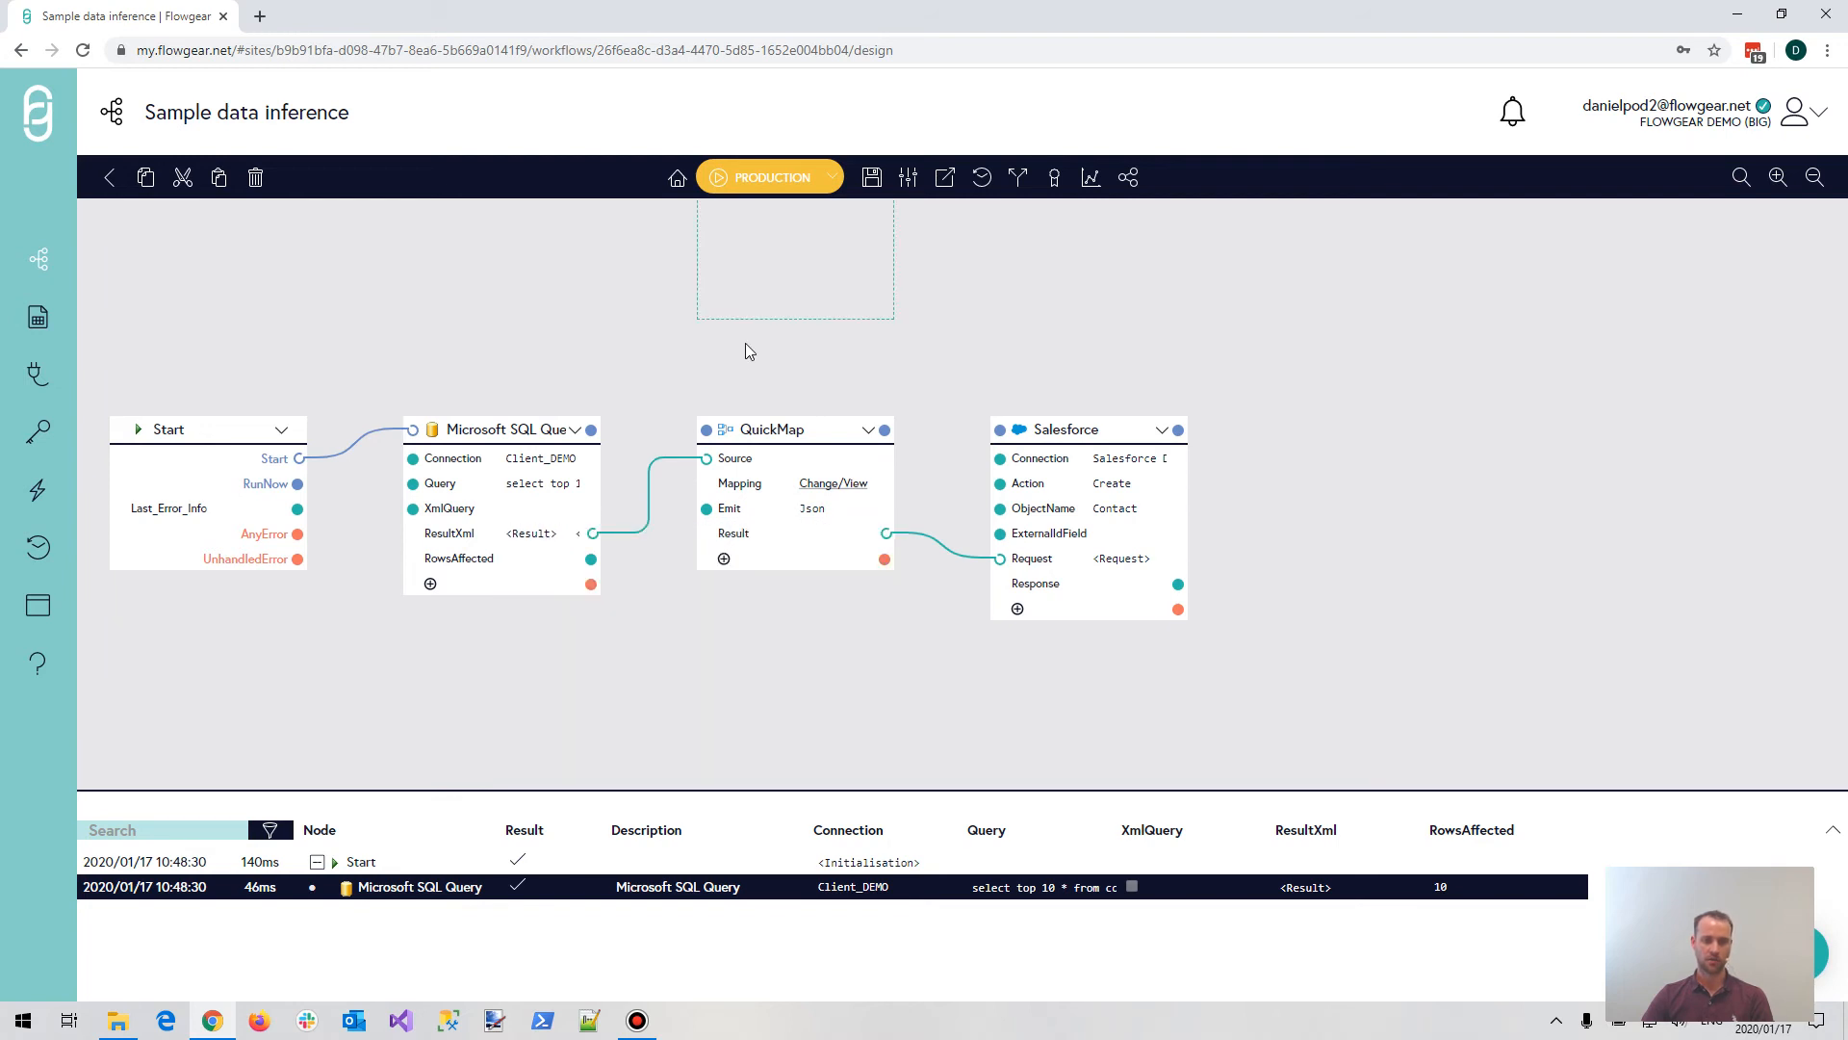
# Shift the QuickMap and Salesforce nodes one slot away from the SQL node and delete the ResultXml to Source link.
pyautogui.moveTo(685, 466)
pyautogui.moveTo(800, 430); pyautogui.dragTo(1088, 431)
pyautogui.click(930, 464)
pyautogui.press('Delete')
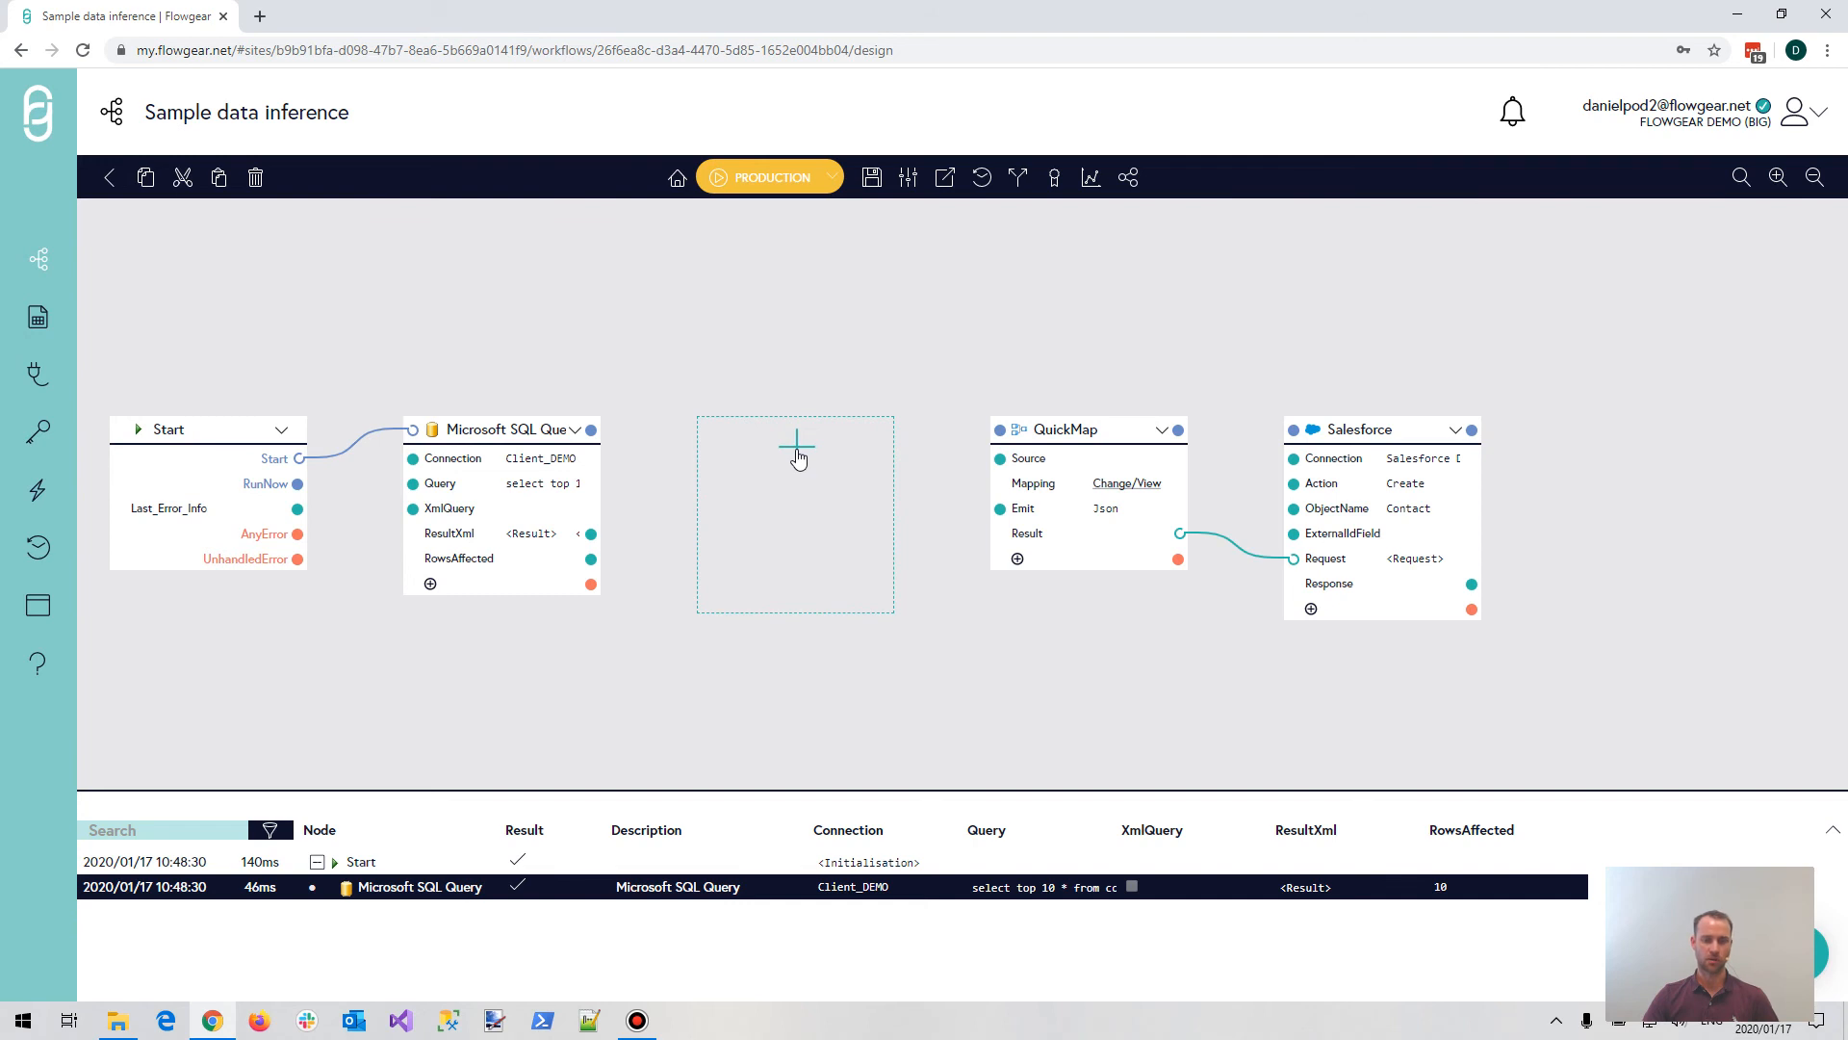
# Add a For Each node between the SQL query and QuickMap, and link ResultXml to its SourceDocument.
pyautogui.click(797, 456)
pyautogui.write('for')
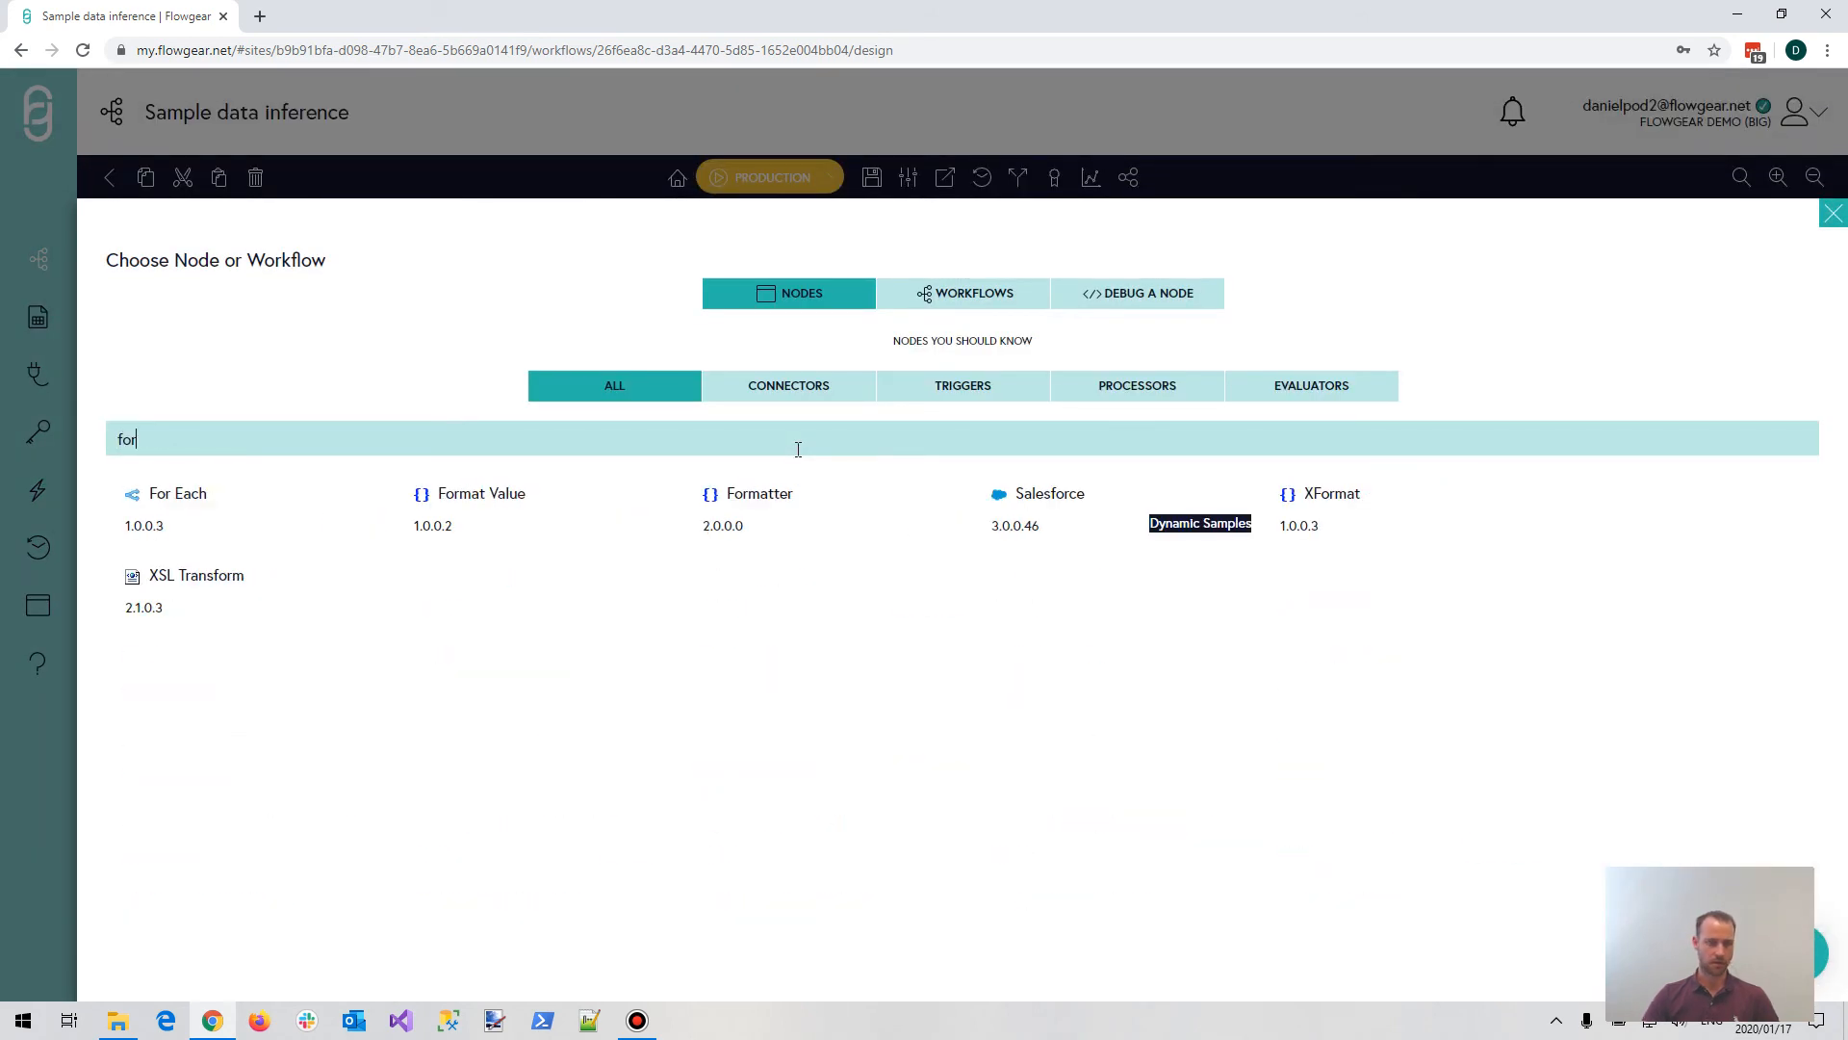
pyautogui.click(199, 522)
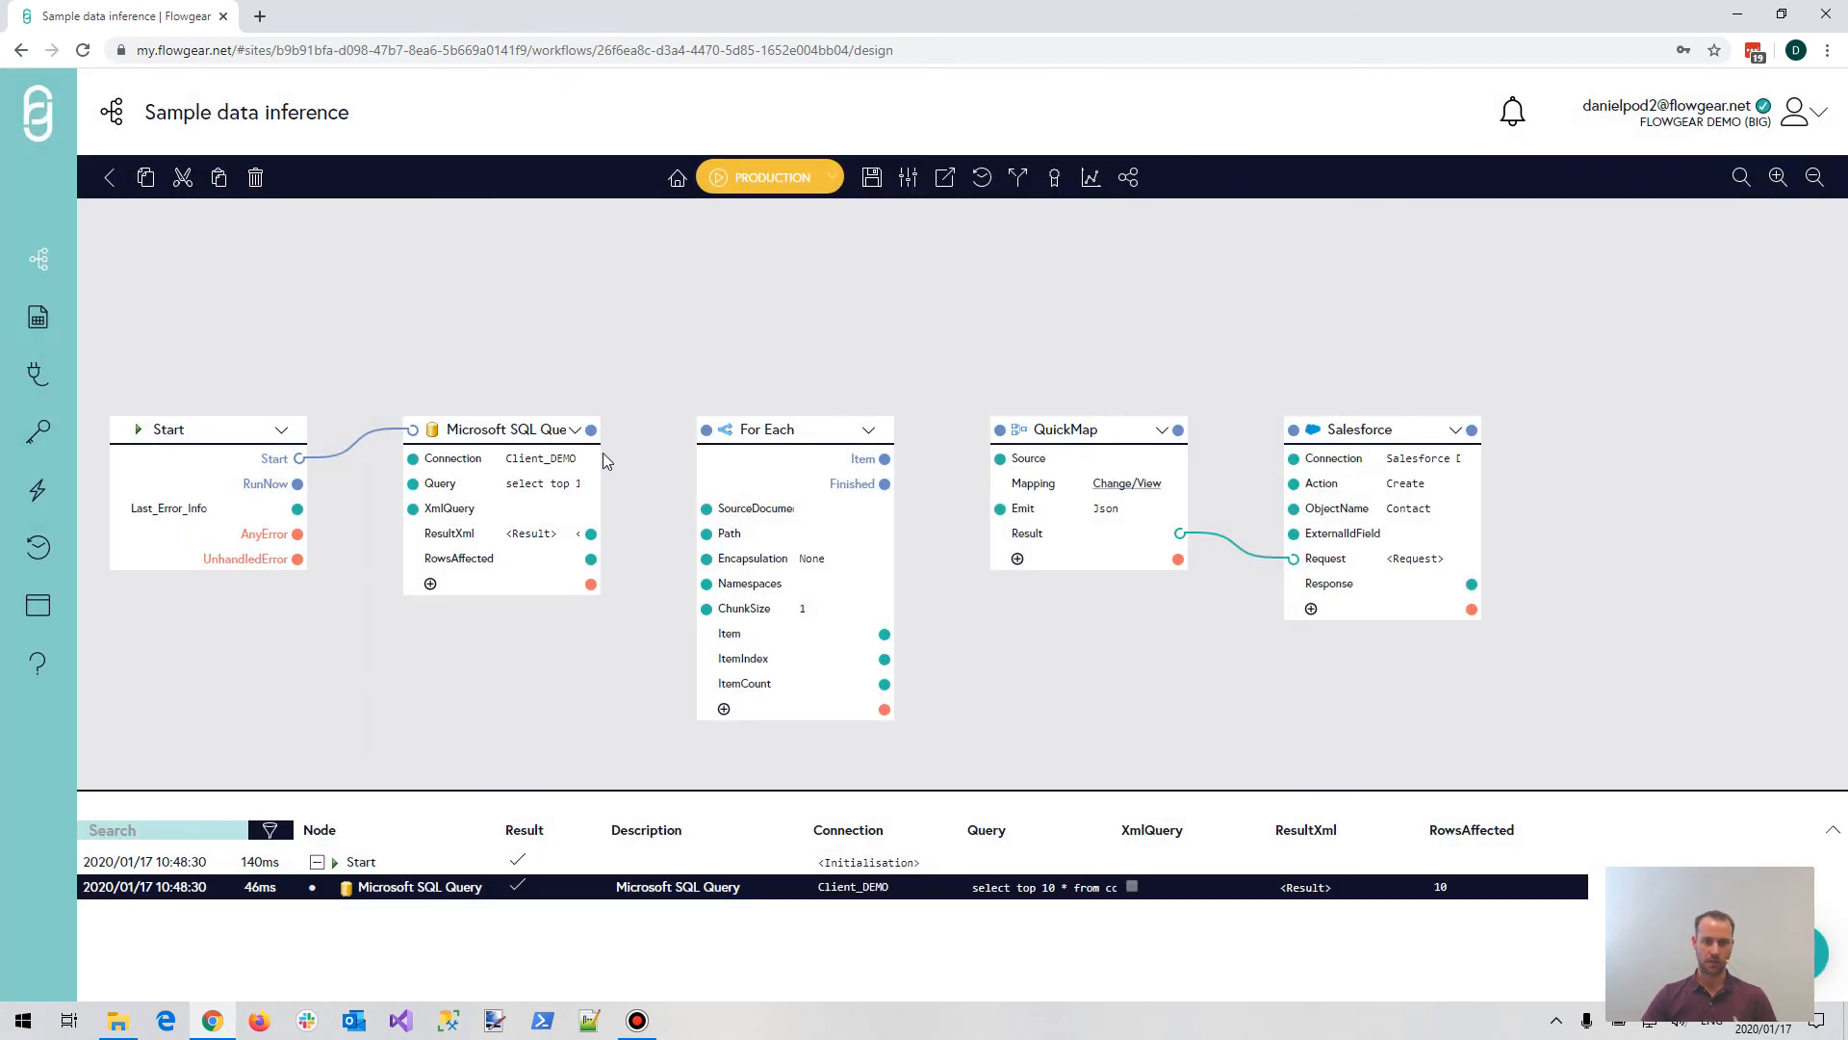
pyautogui.moveTo(591, 533); pyautogui.dragTo(701, 510)
# Empty the SQL node's ResultXml sample value again while it is linked to For Each.
pyautogui.moveTo(526, 545)
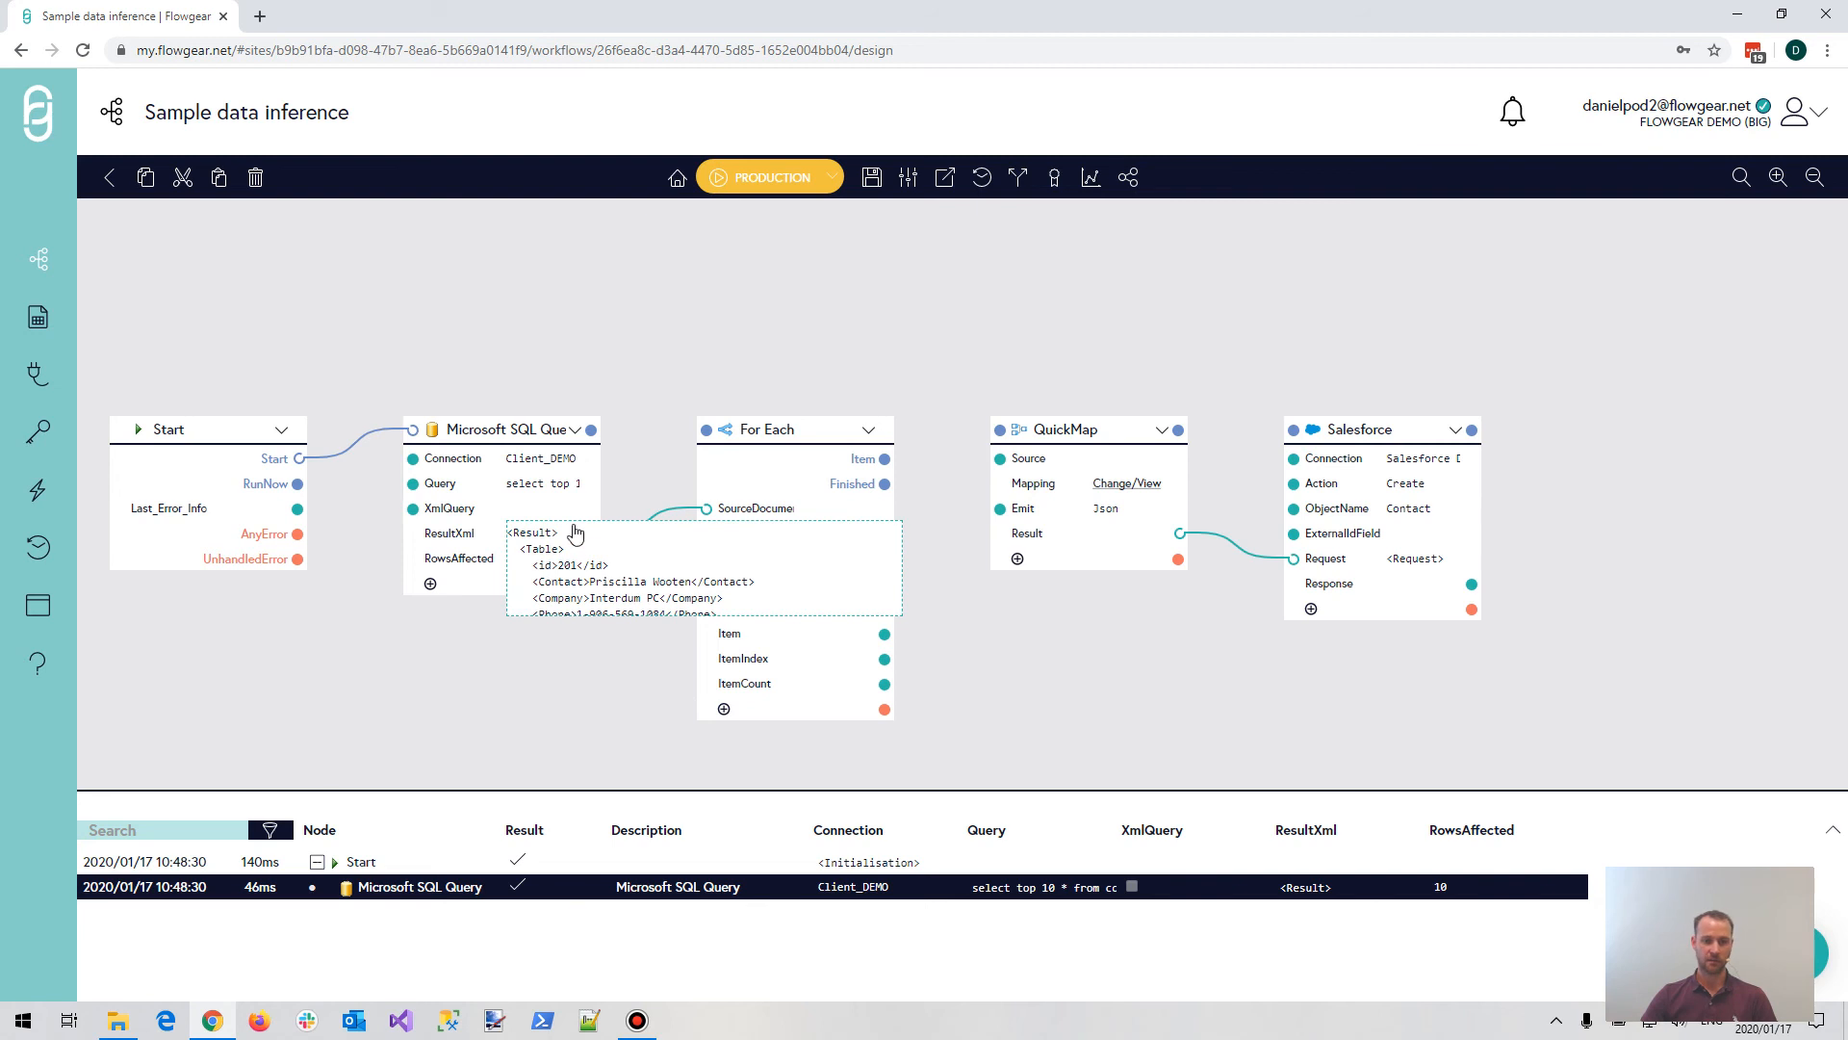
pyautogui.click(555, 552)
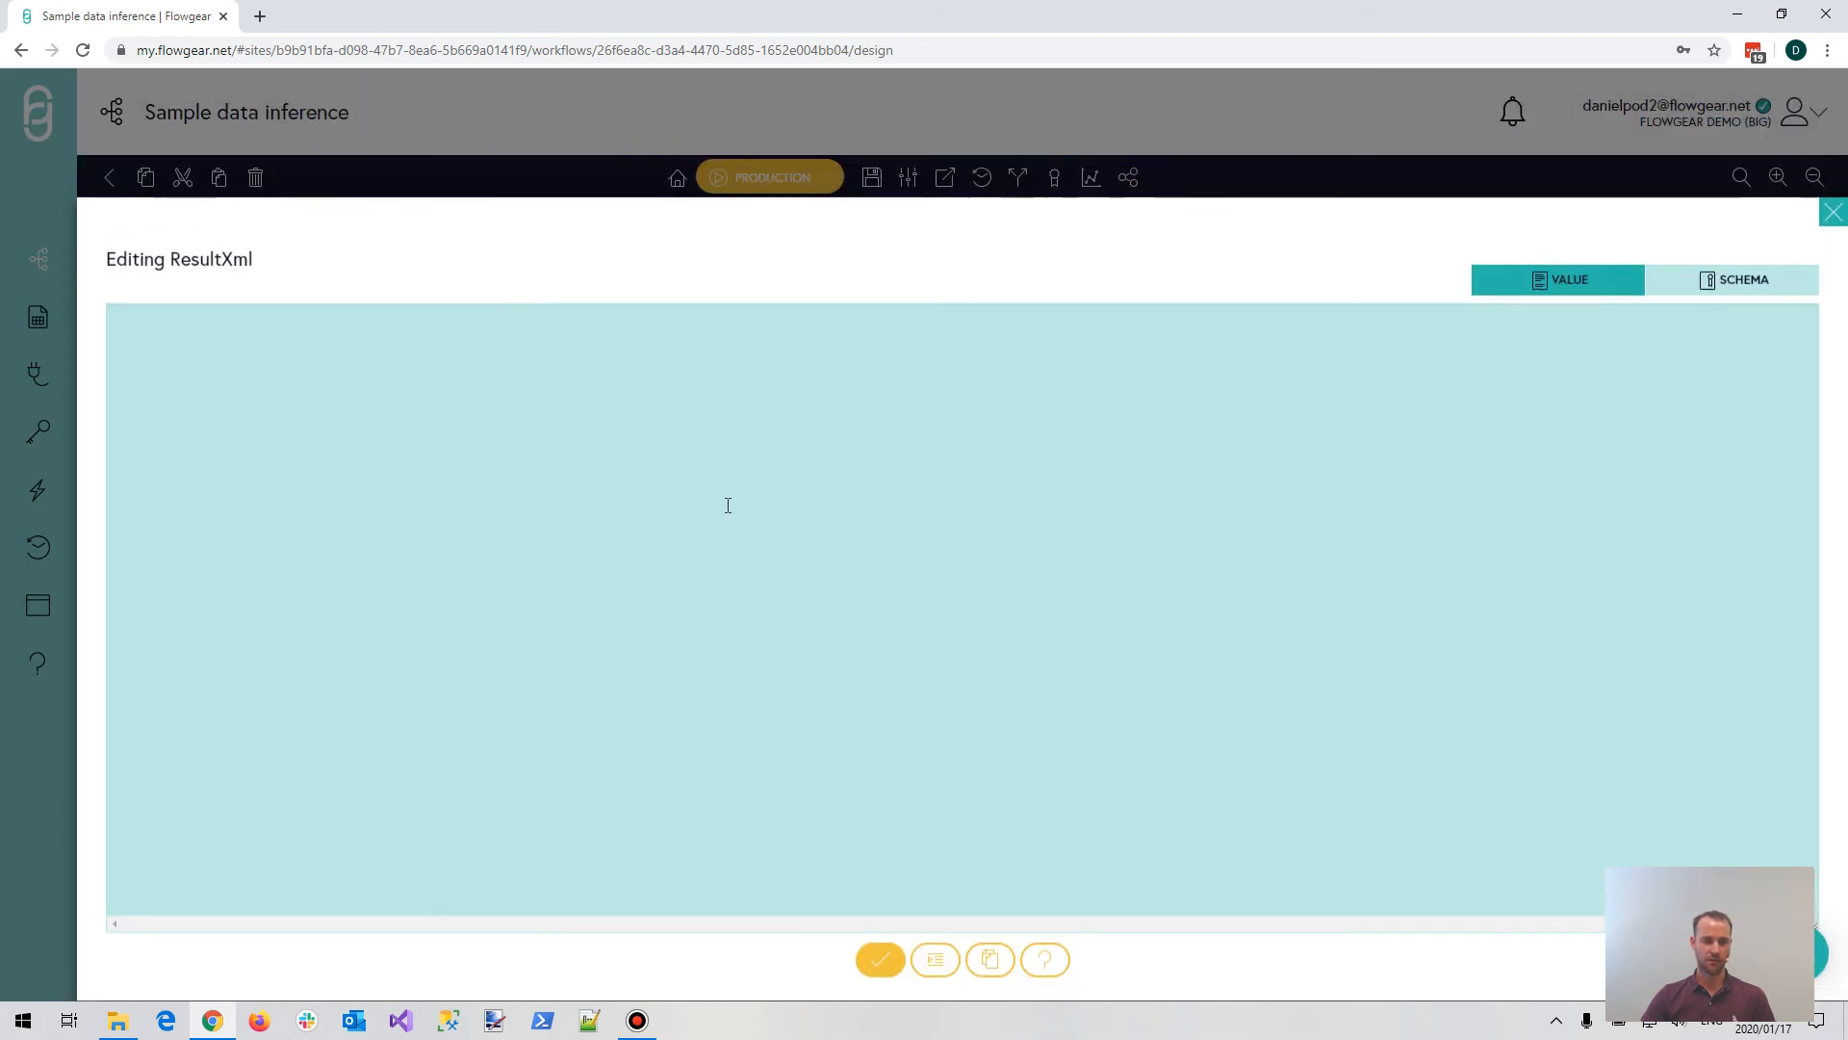
pyautogui.hotkey('ctrl', 'x')
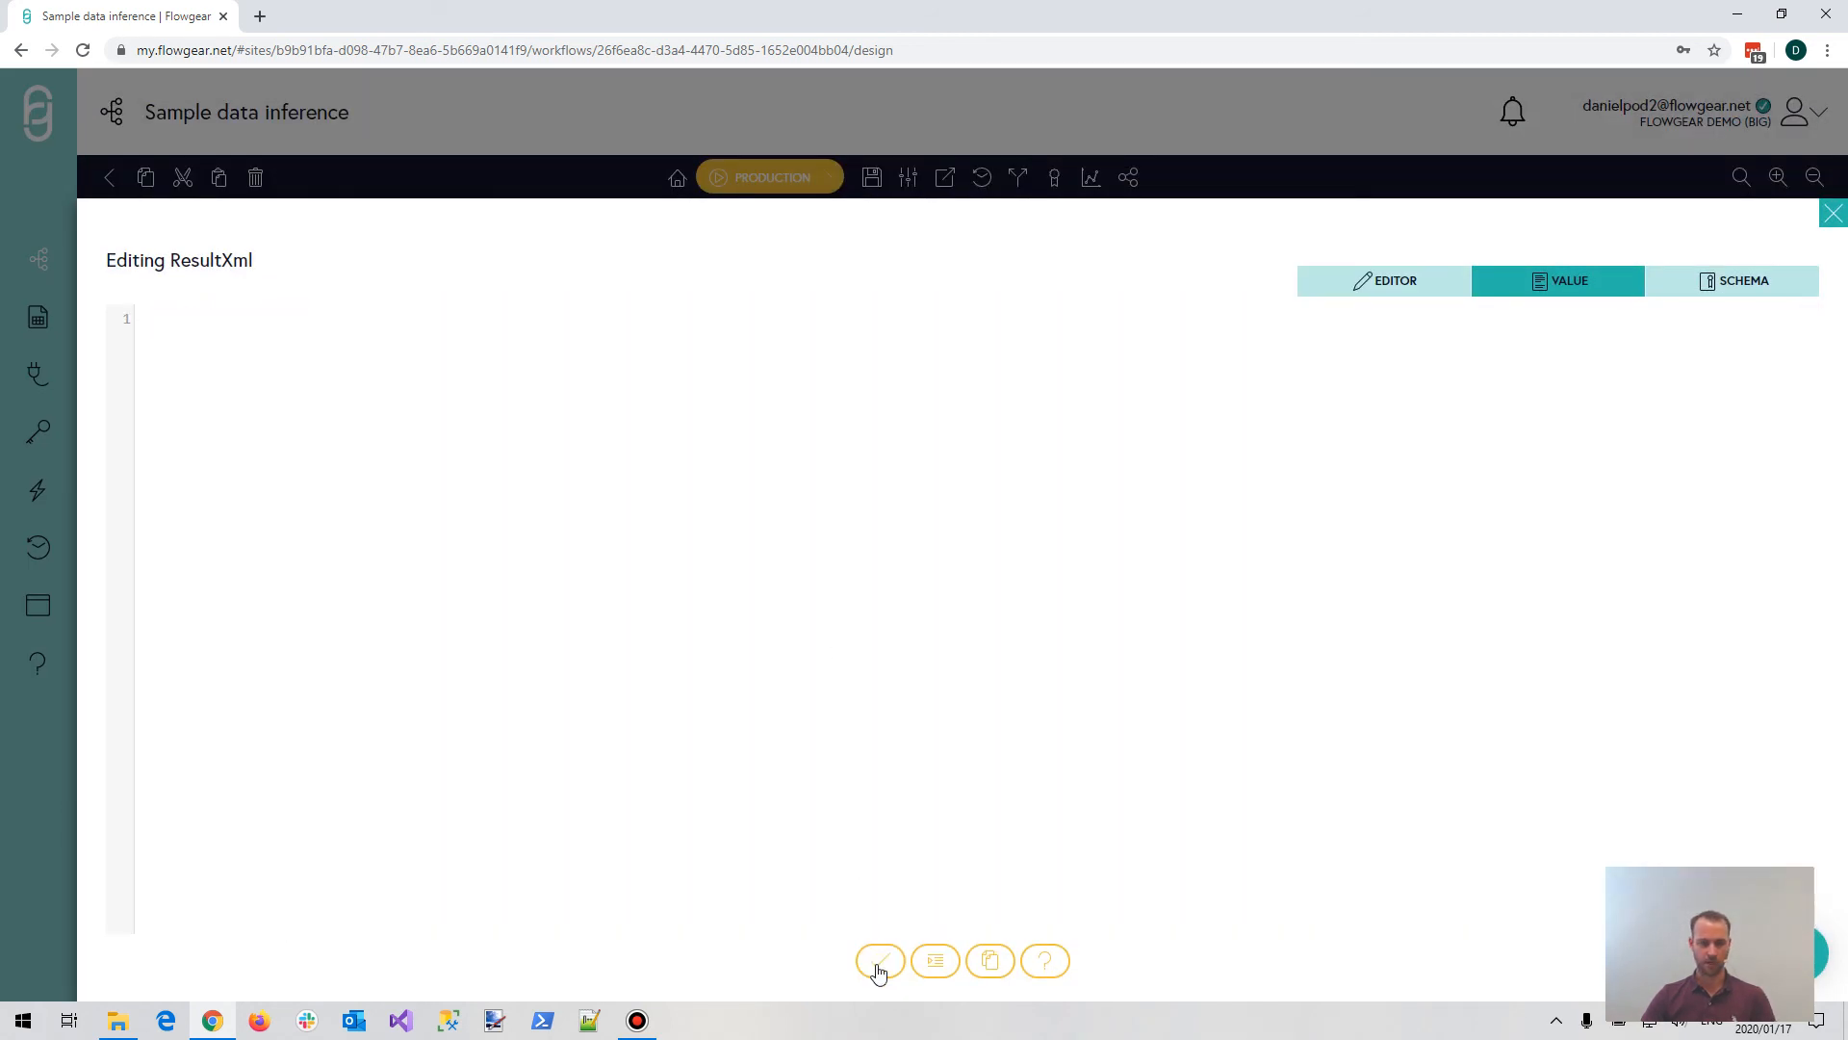
pyautogui.click(879, 959)
# Set the For Each node's Path to Result/Table from the inferred sample structure.
pyautogui.click(821, 532)
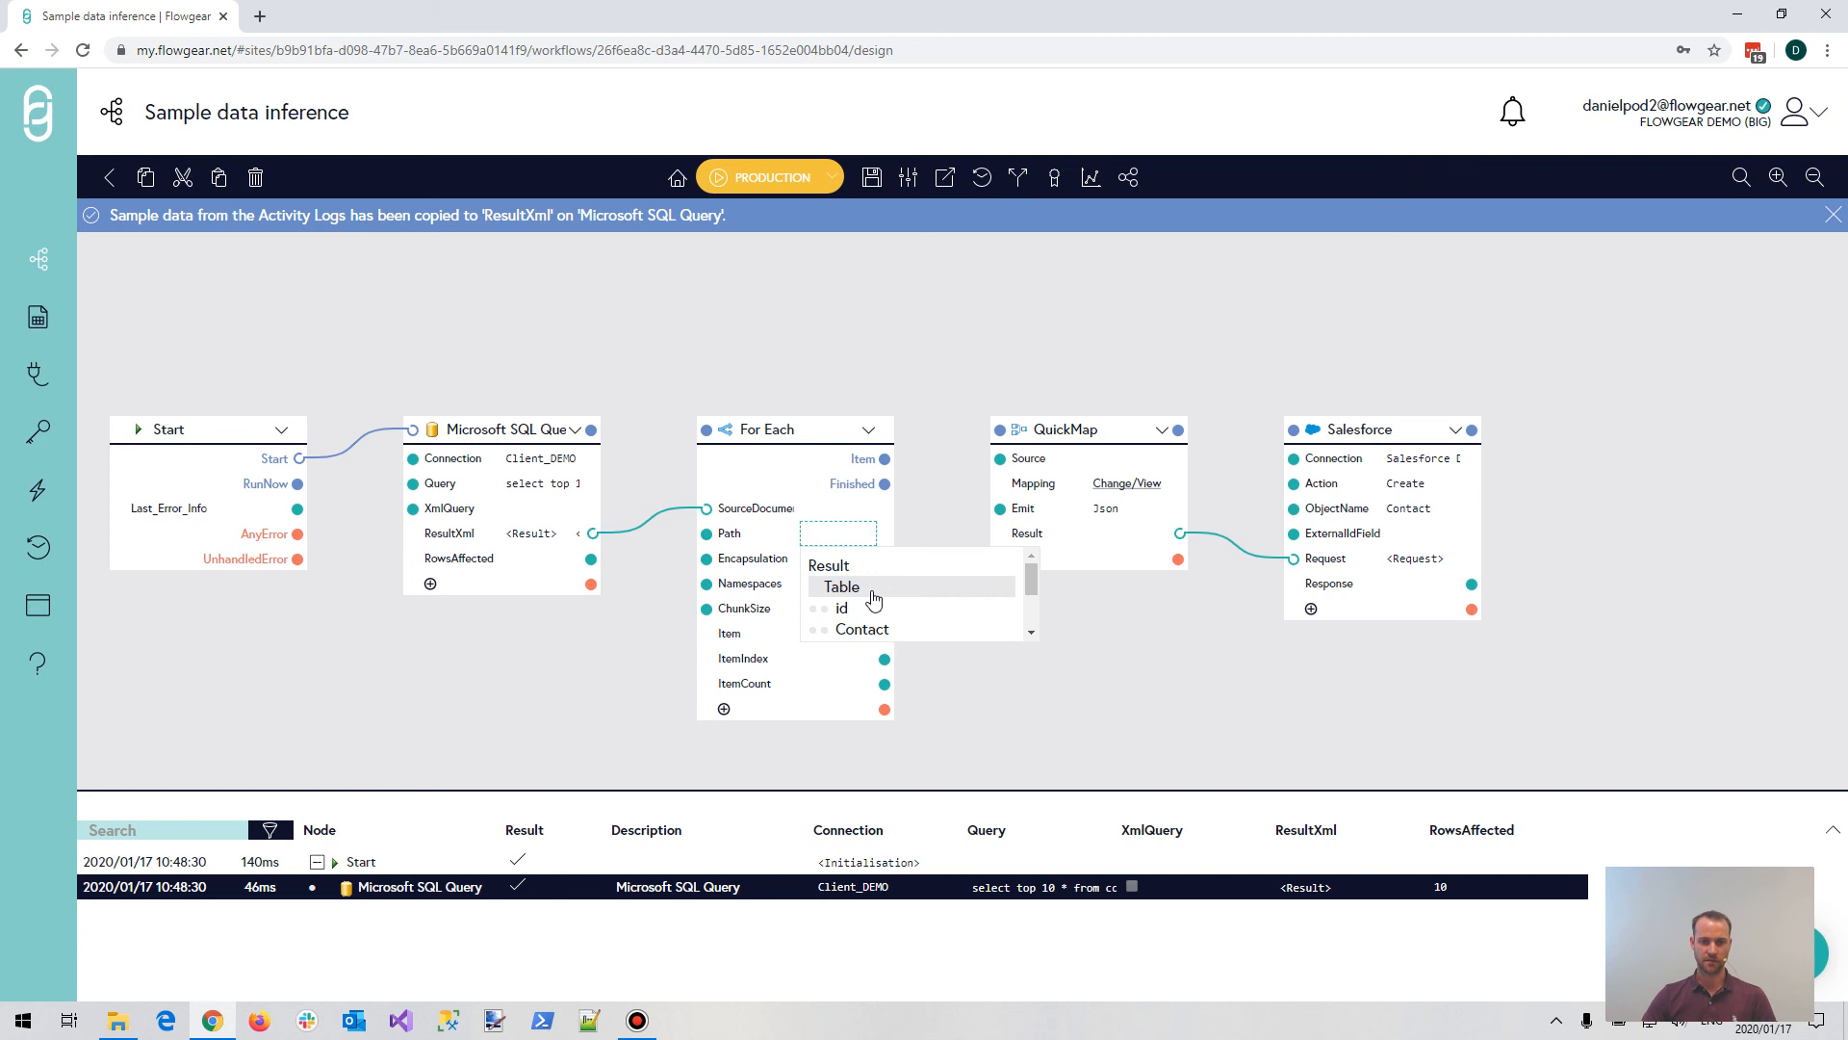
pyautogui.click(872, 593)
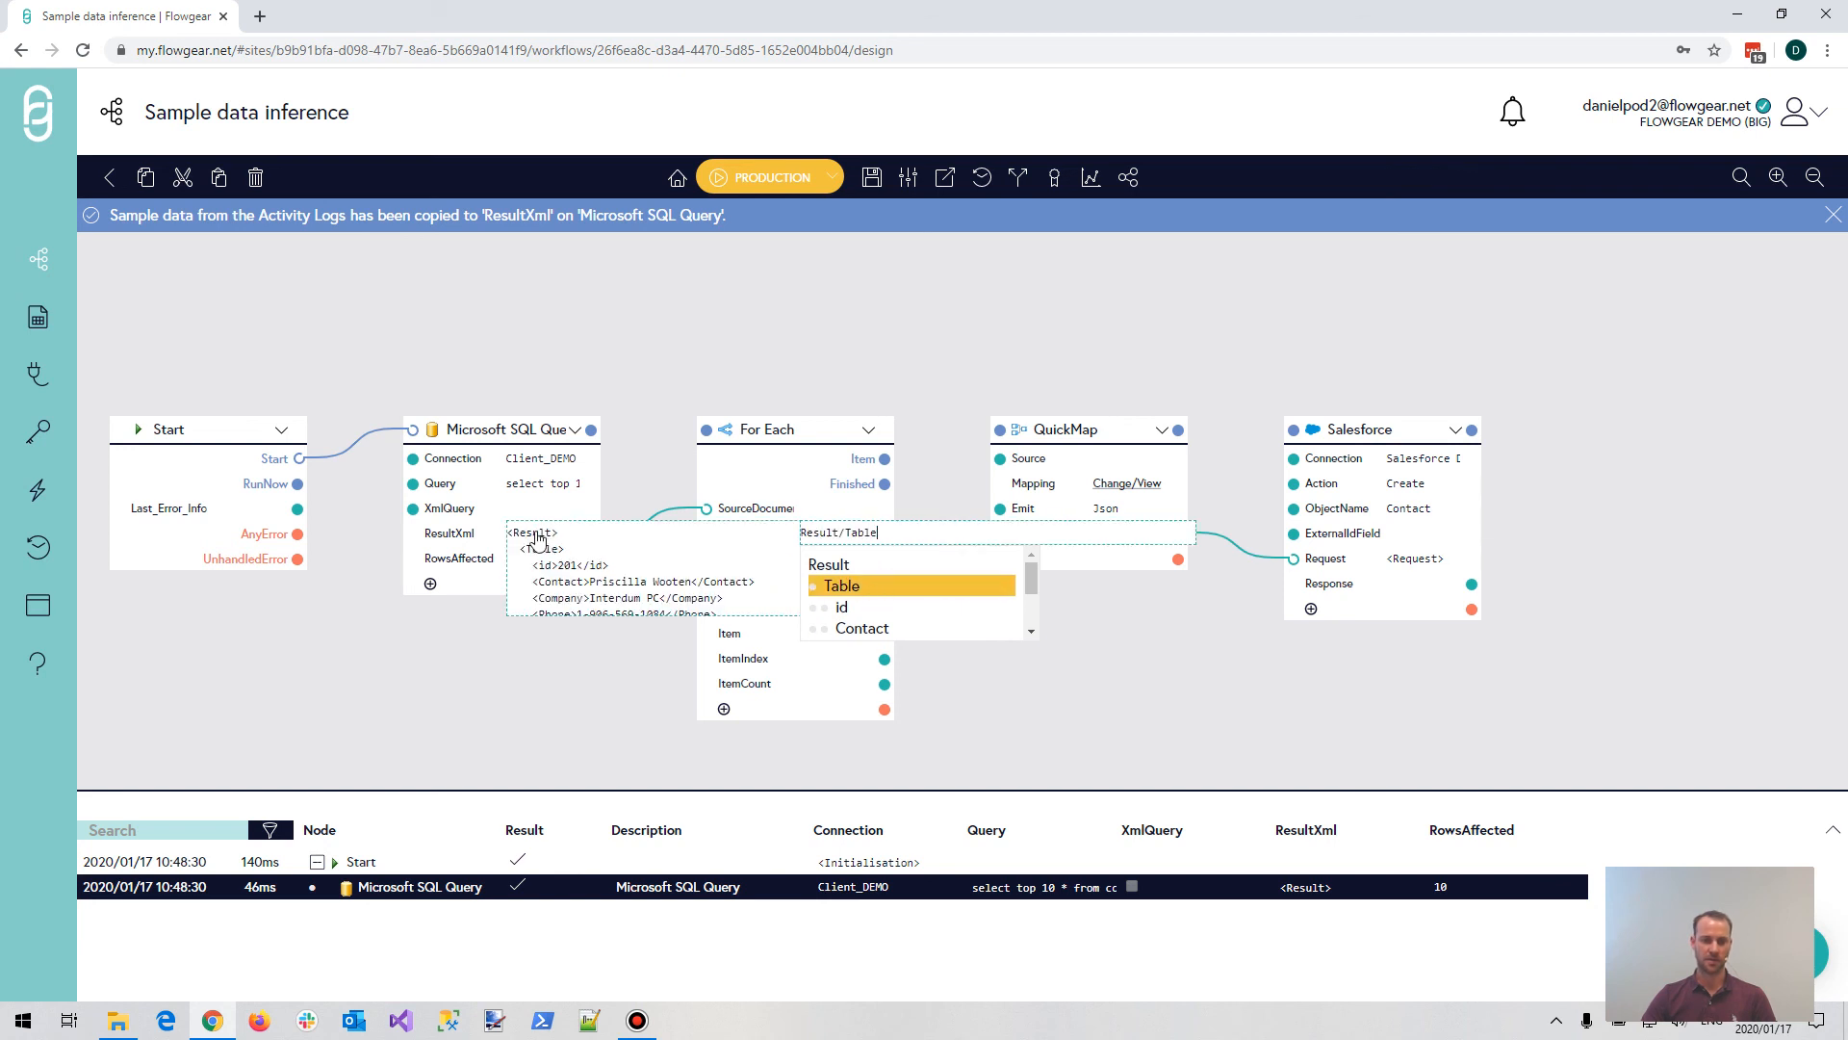
pyautogui.moveTo(554, 541)
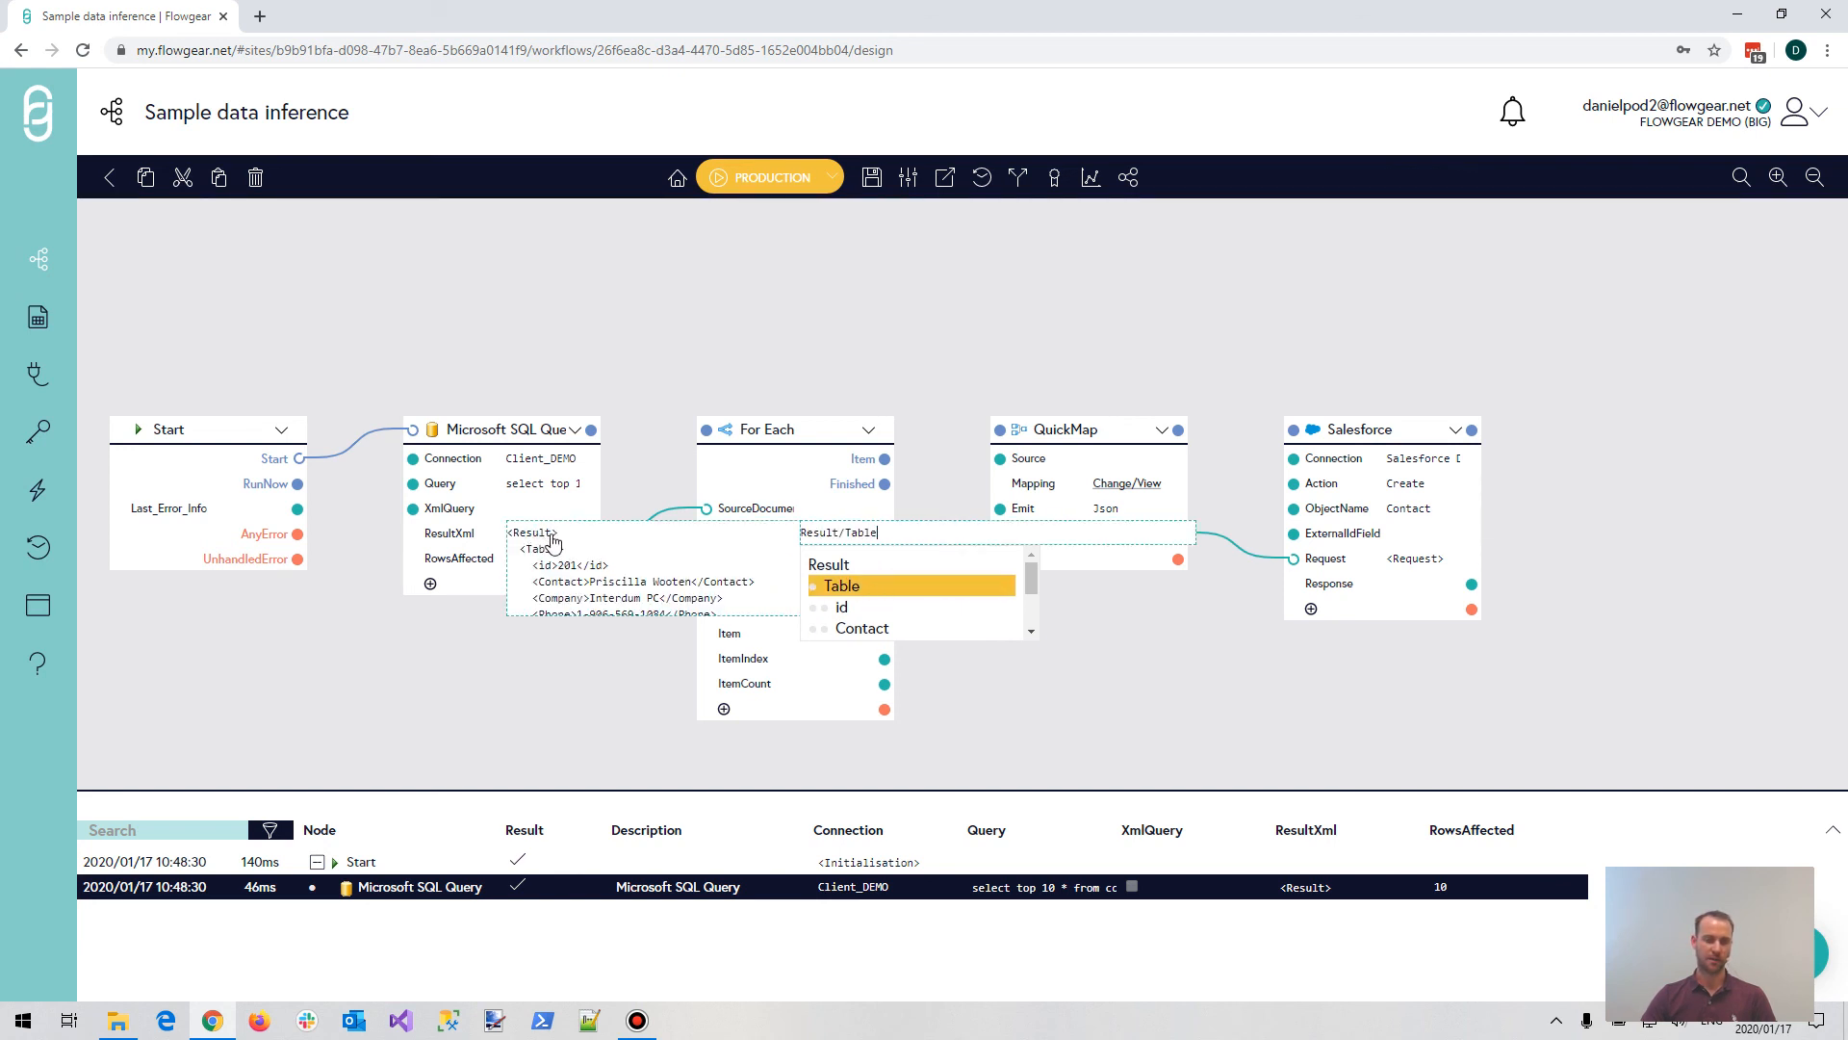